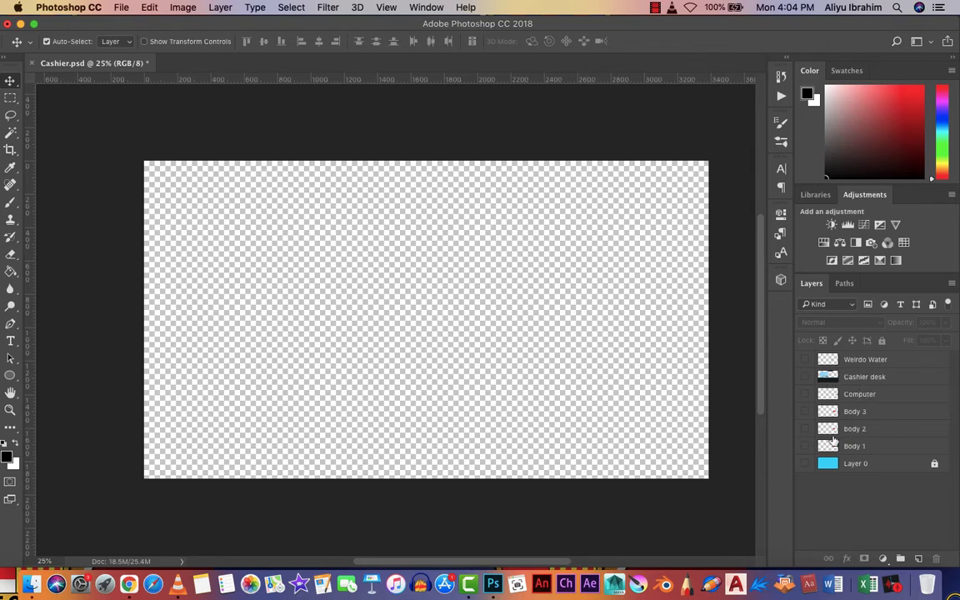
Toggle the visibility of the blue background Layer 0 to examine it on its own, leaving it hidden
click(805, 465)
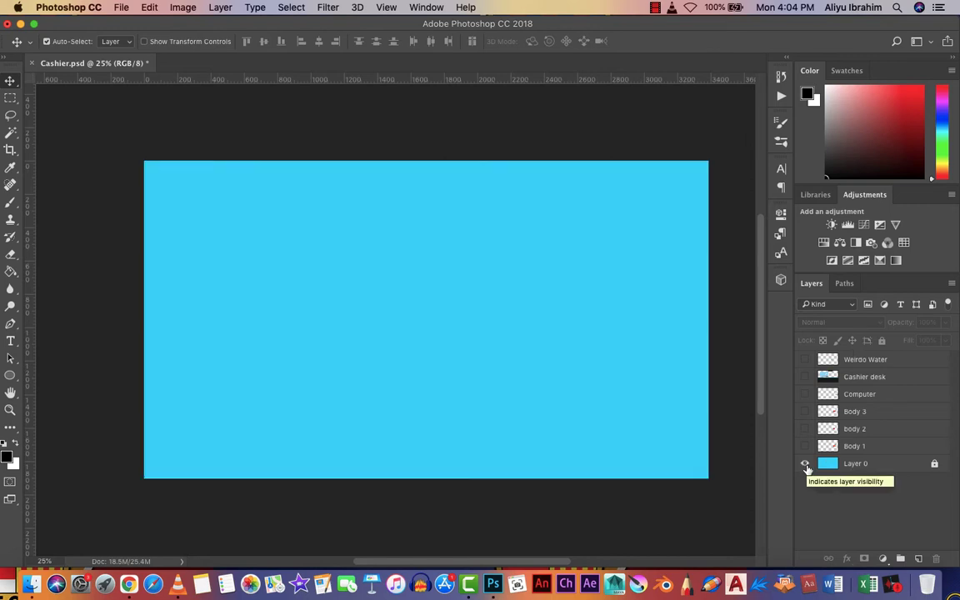
click(806, 465)
click(805, 465)
click(806, 465)
click(806, 464)
click(805, 463)
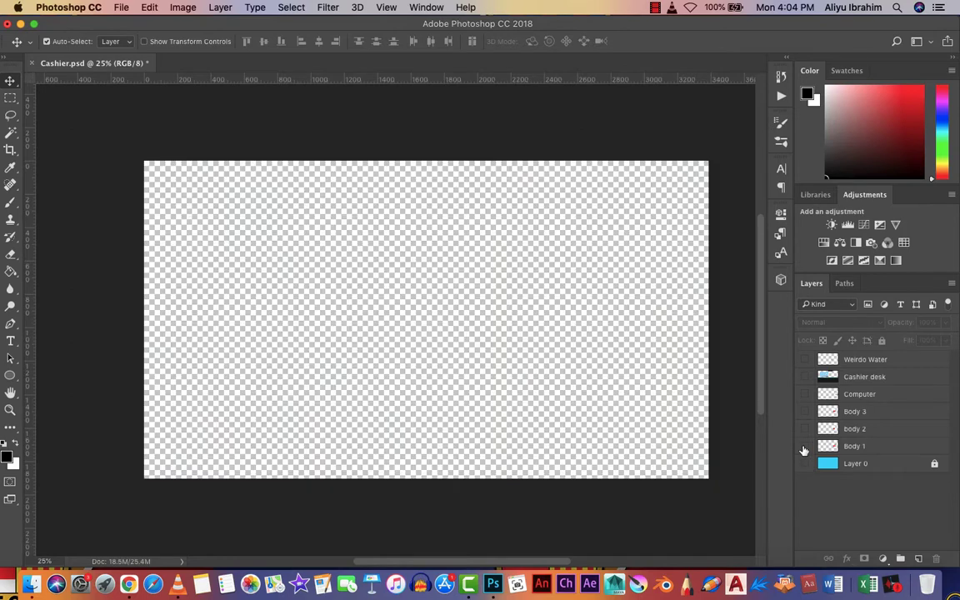
Show and hide the Body 1, body 2 and Body 3 layers one at a time to examine each character pose
click(804, 447)
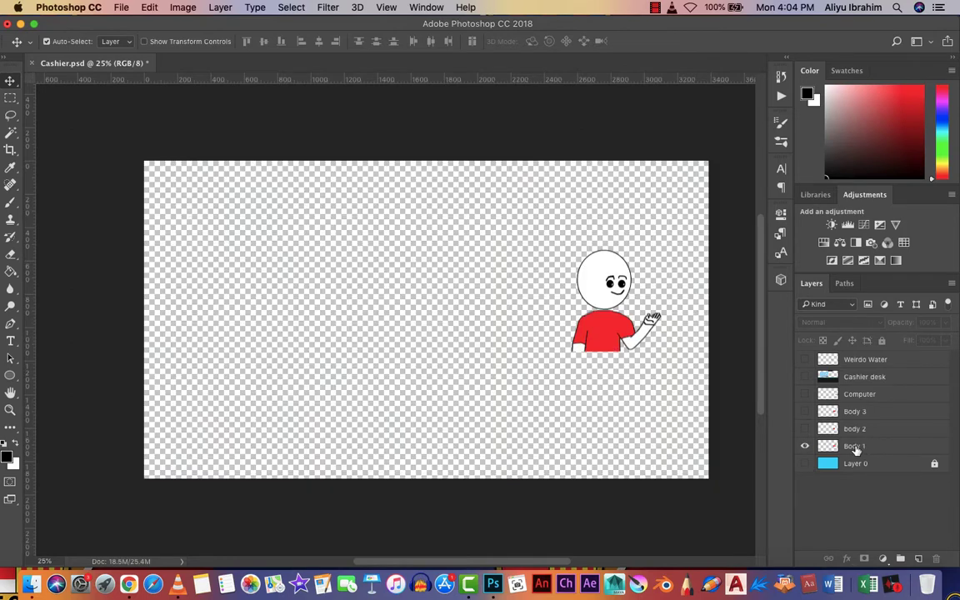
click(805, 446)
click(805, 428)
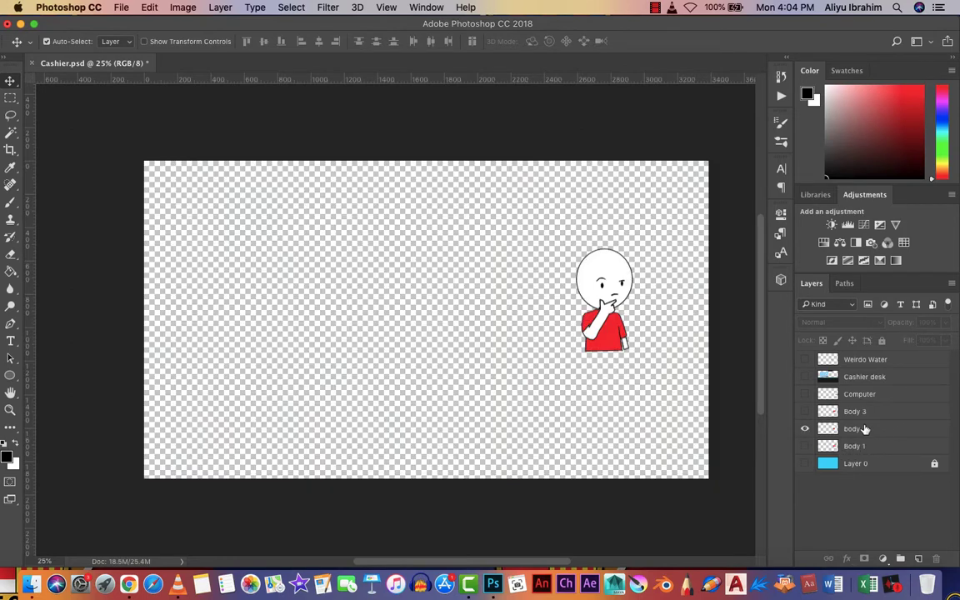
click(805, 429)
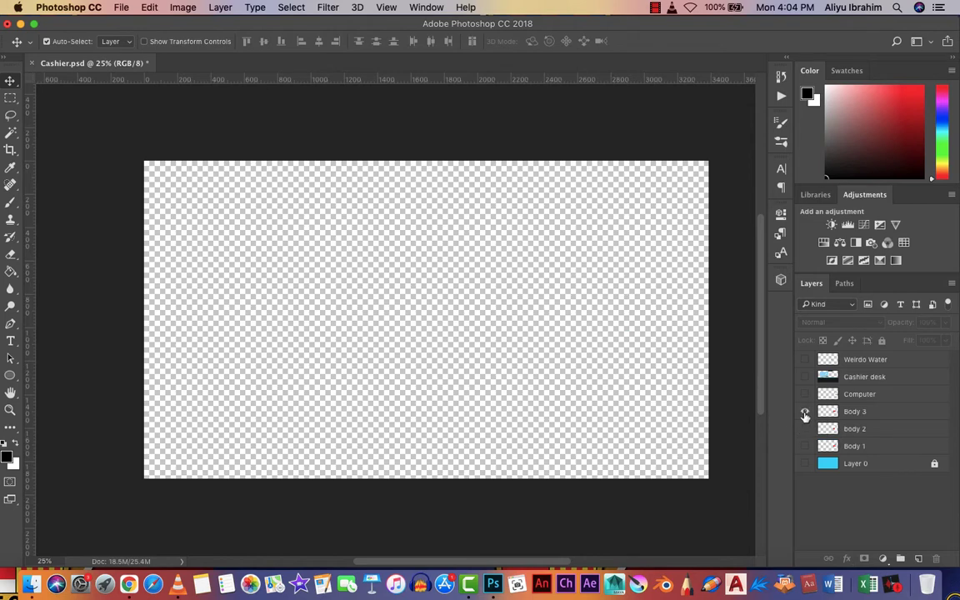
click(805, 412)
click(805, 412)
Show and hide the Computer, Cashier desk and Weirdo Water layers one at a time to examine their artwork
click(805, 394)
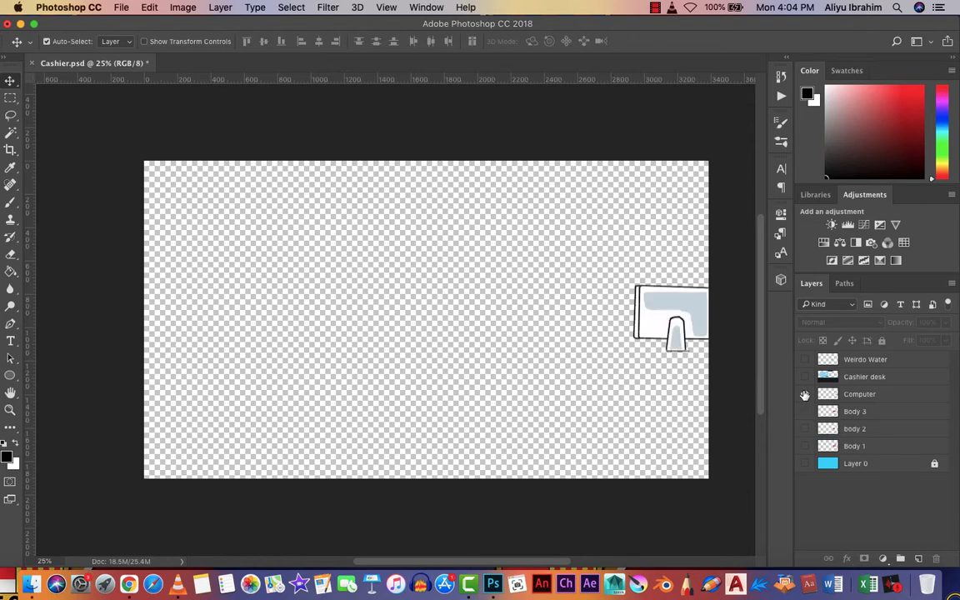
click(805, 395)
click(806, 378)
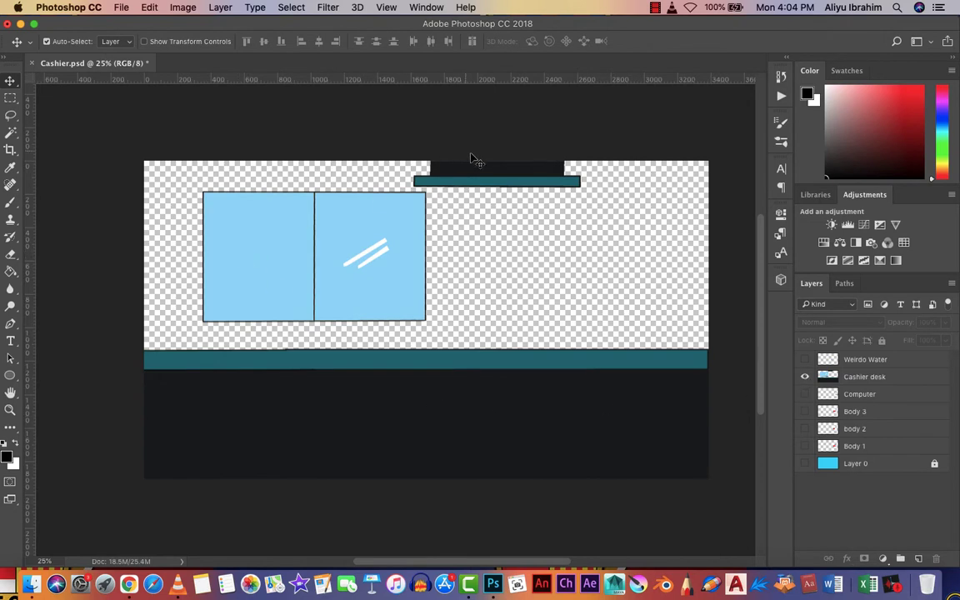
click(805, 377)
click(805, 361)
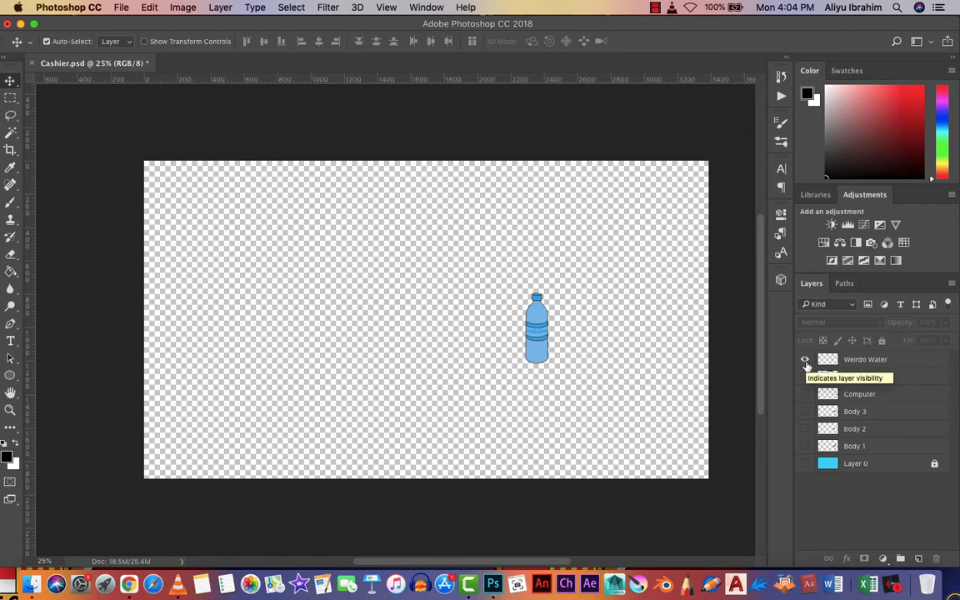
click(806, 362)
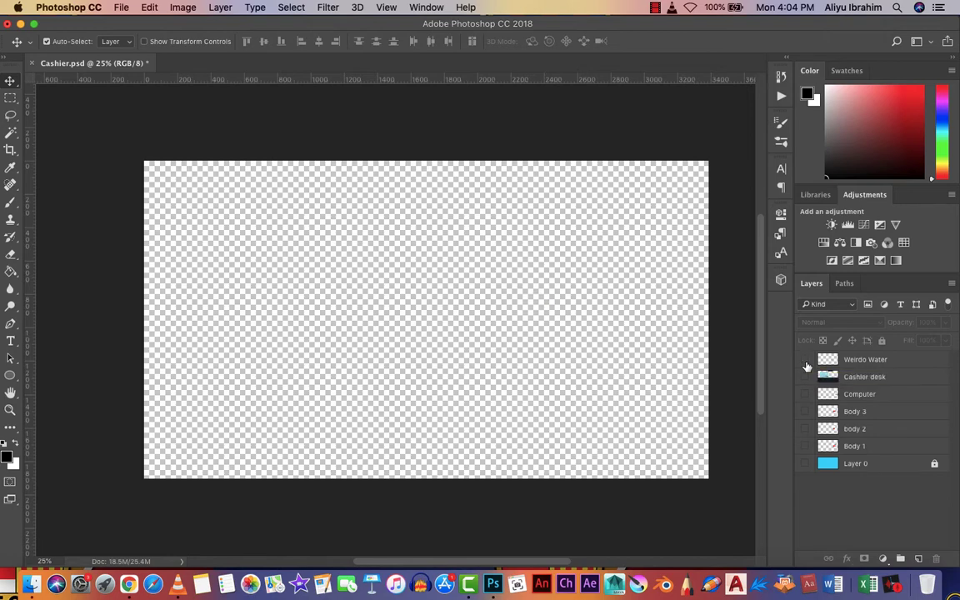
Select Layer 0 and display the Timeline
click(887, 469)
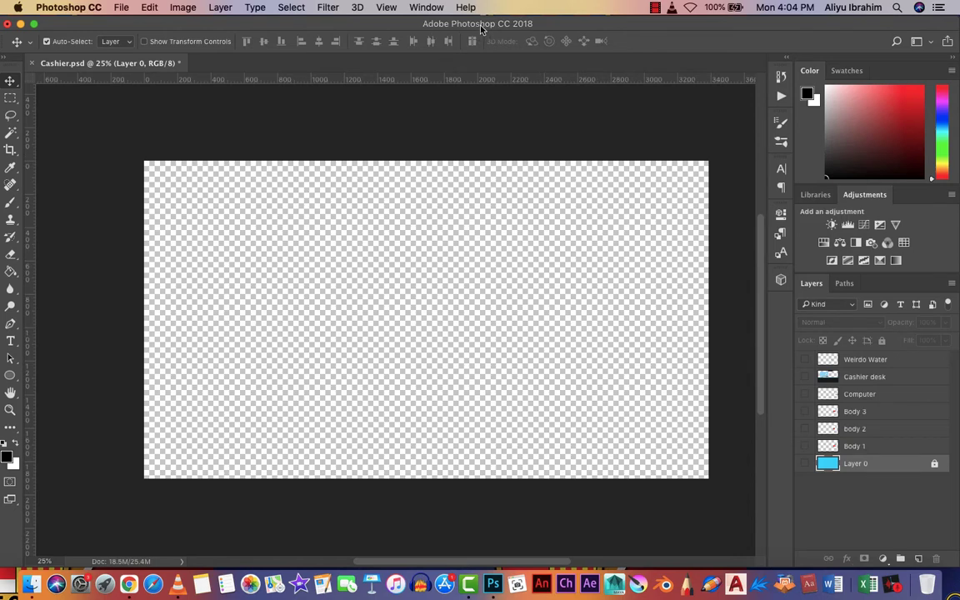
click(427, 7)
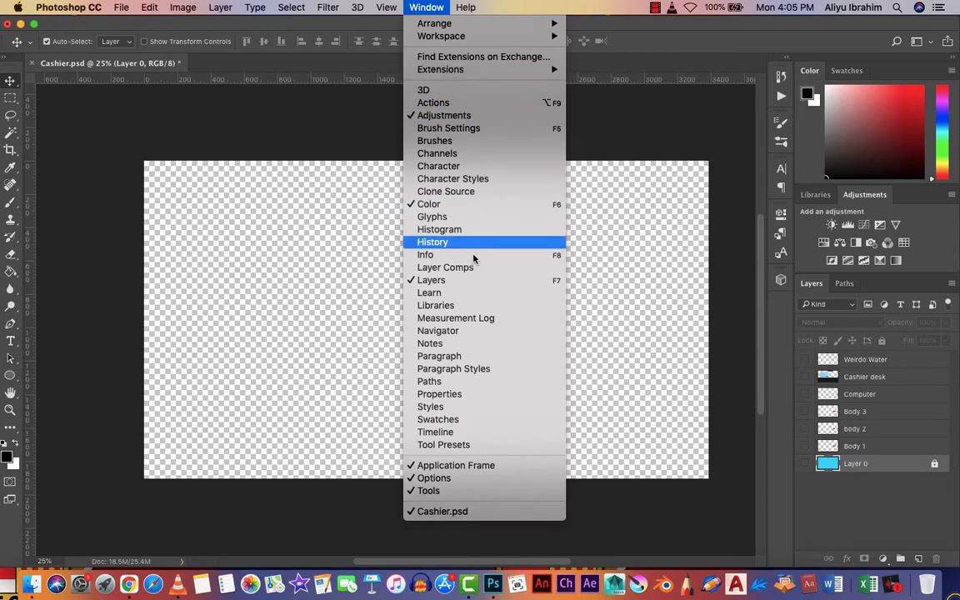
click(450, 432)
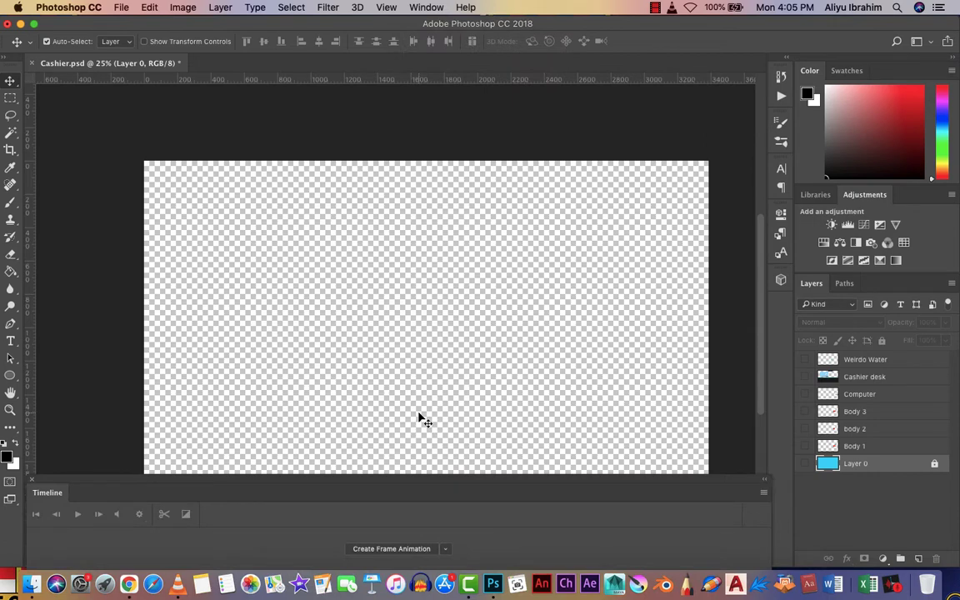
Create a video timeline to examine its layer tracks, and delete that timeline
click(448, 551)
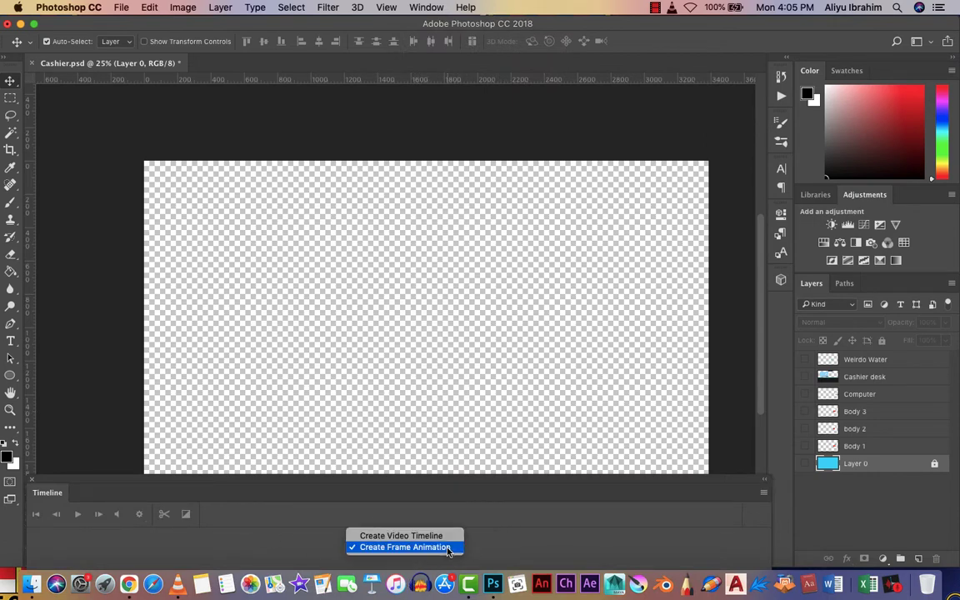
click(393, 537)
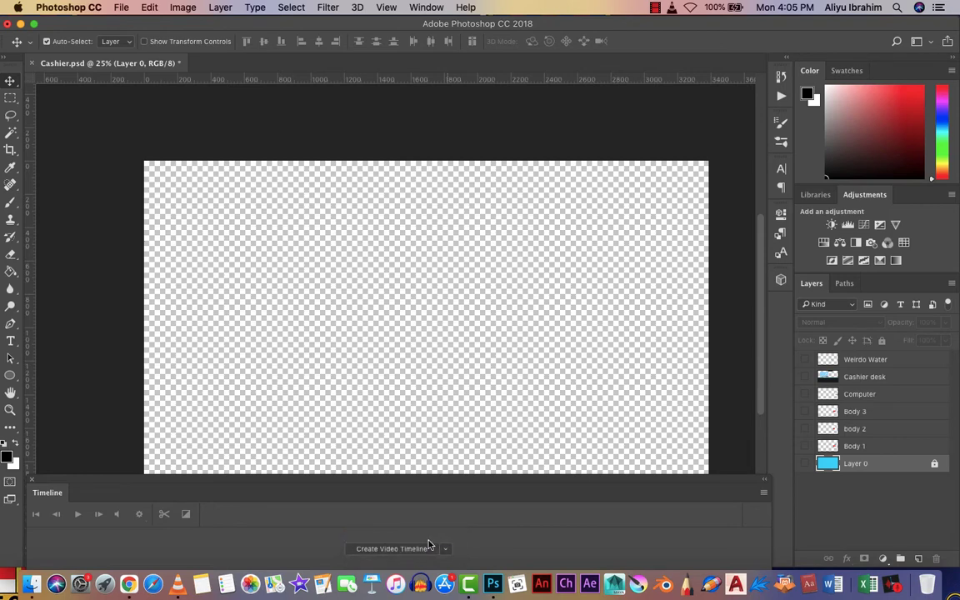
click(416, 548)
scroll(222, 547, down, 6)
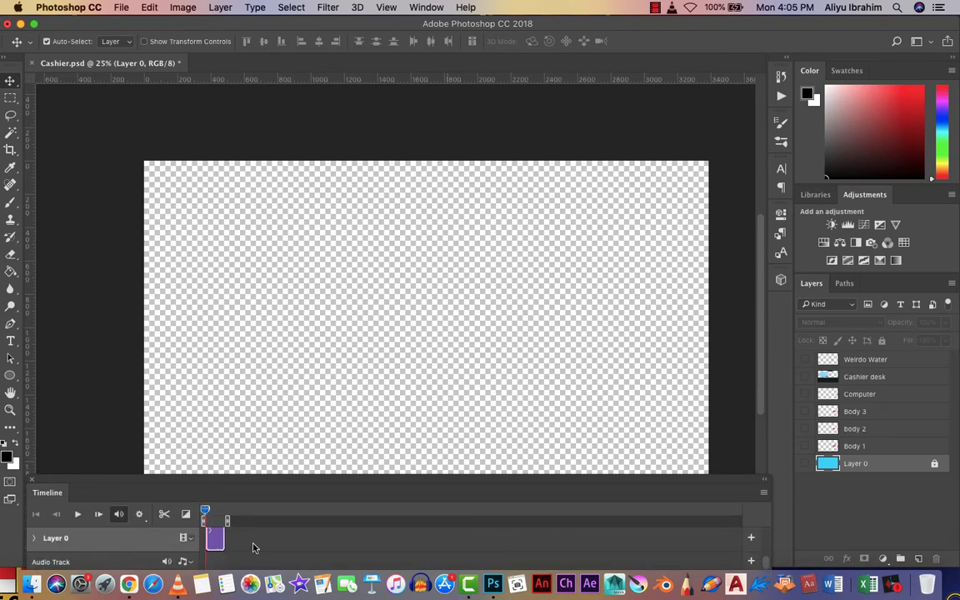
scroll(285, 549, up, 6)
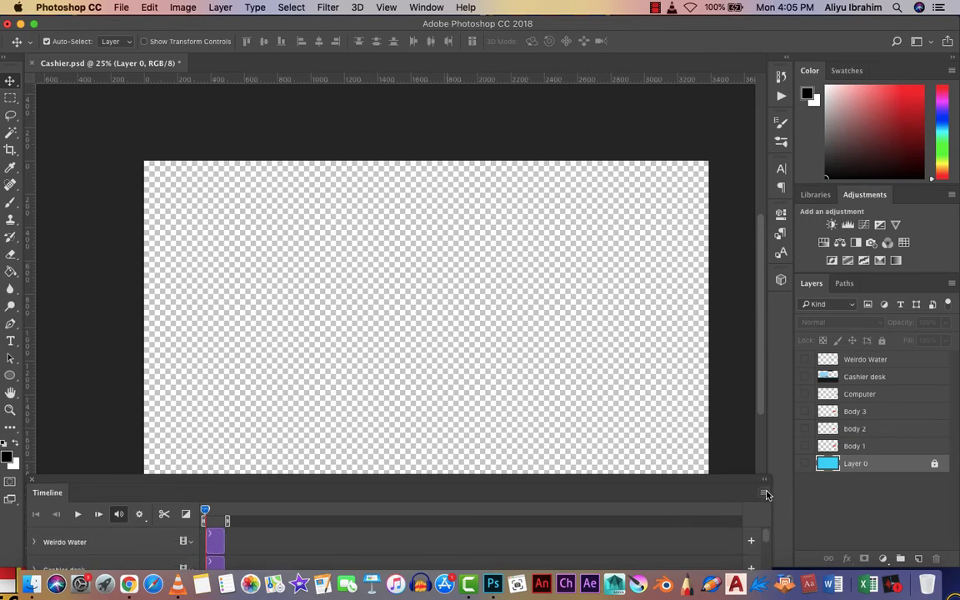
scroll(229, 548, down, 6)
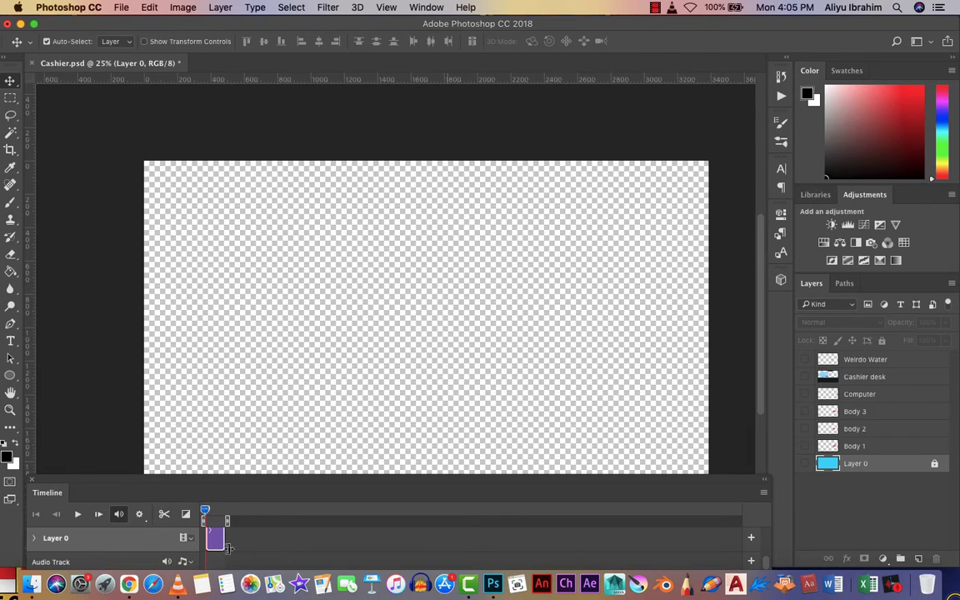
scroll(244, 548, up, 1)
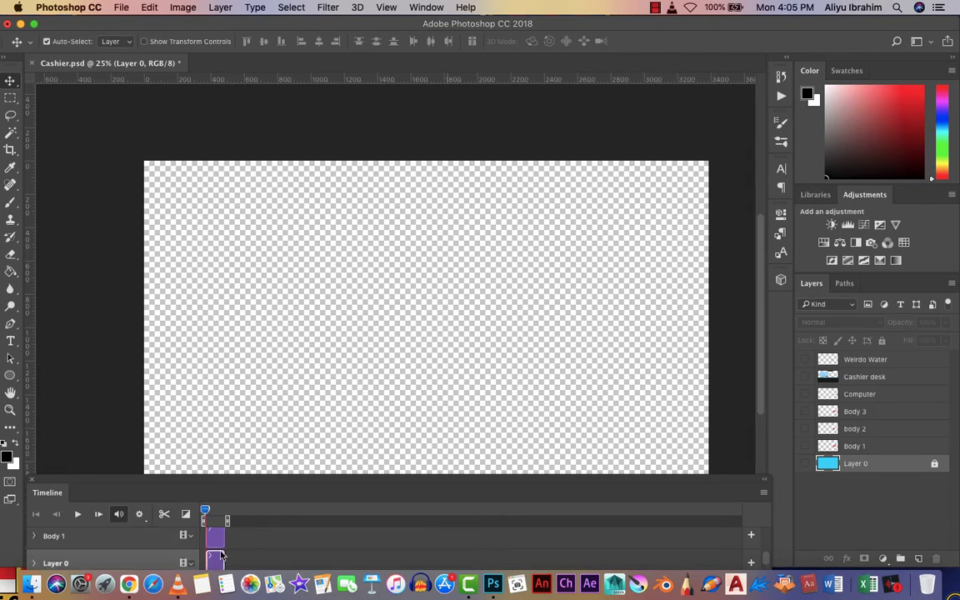
mouse_move(225, 552)
mouse_down()
mouse_move(236, 560)
mouse_move(219, 561)
mouse_up()
click(763, 492)
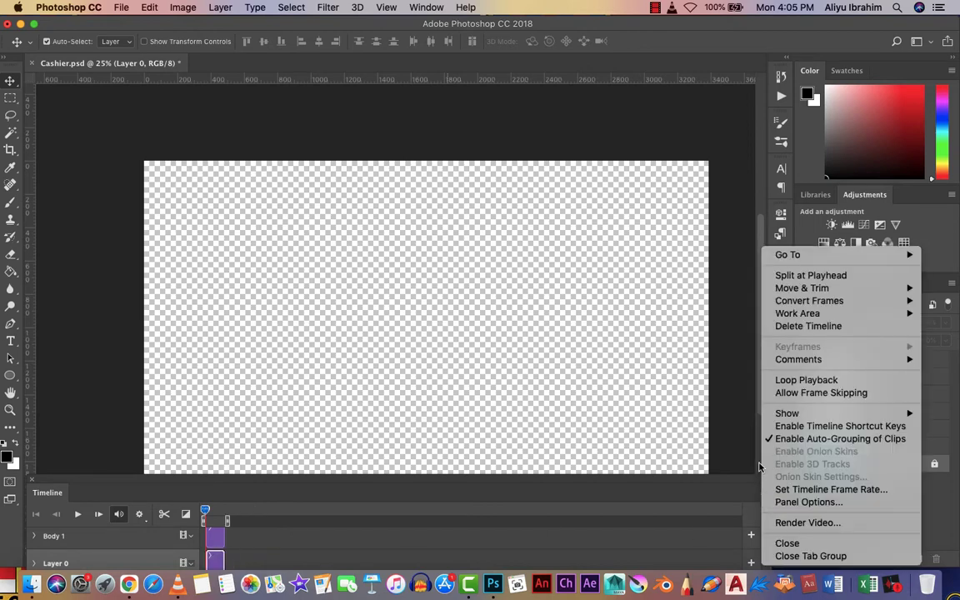
click(837, 327)
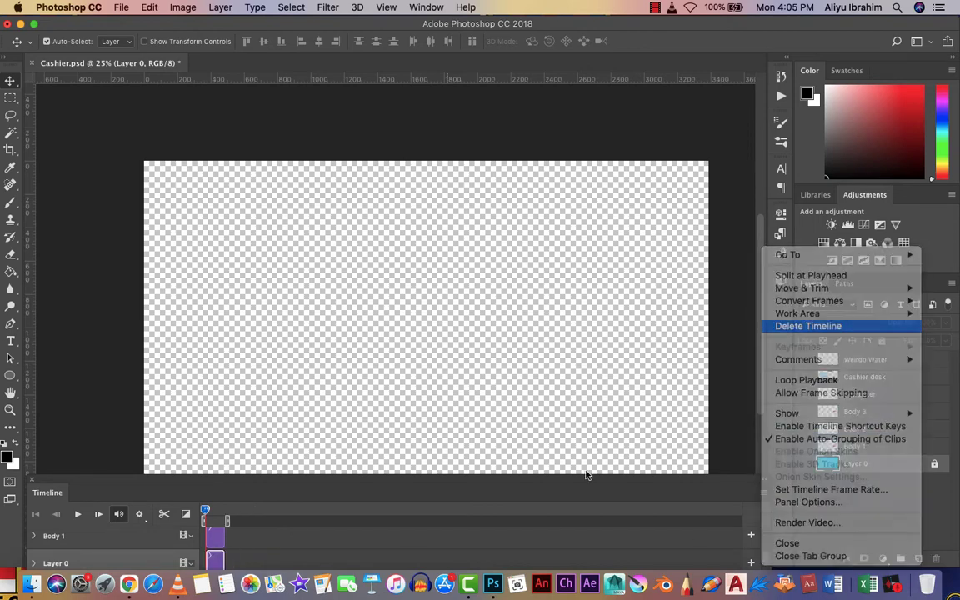
Switch the timeline type to frame animation and create the frame animation
click(442, 546)
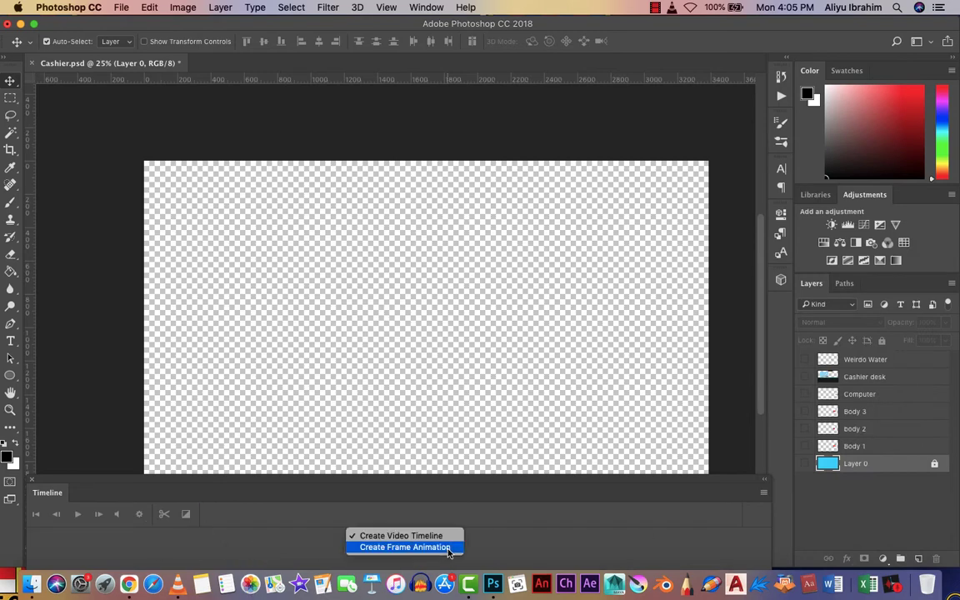
click(444, 547)
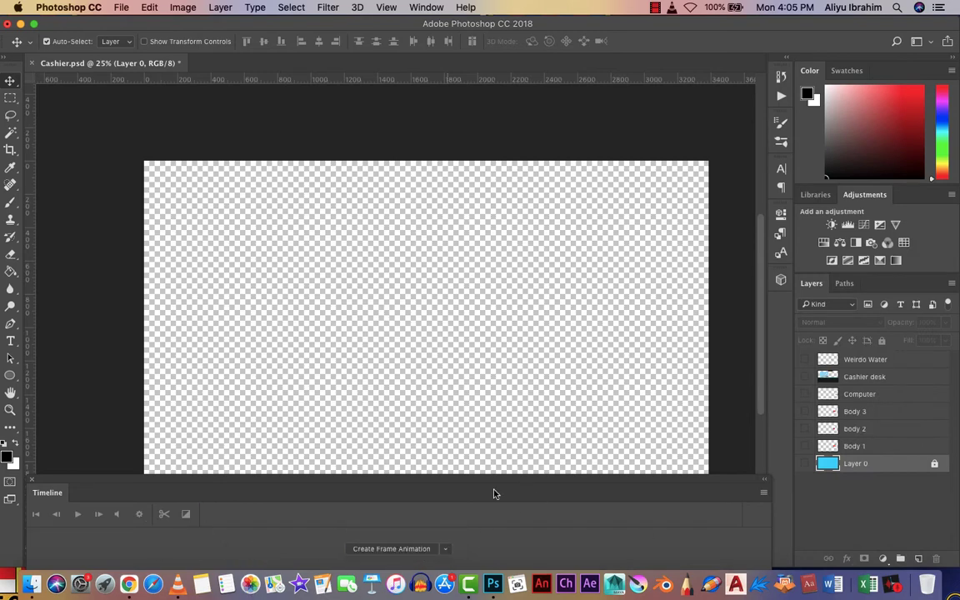
click(420, 549)
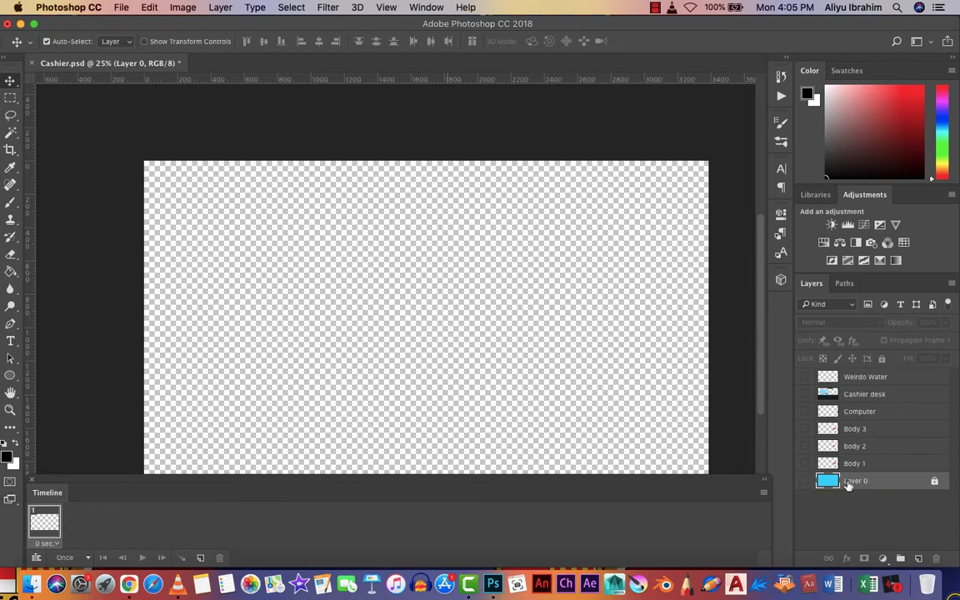
Make Layer 0 visible, select all layers from Layer 0 to Weirdo Water, and make animation frames from the layers
click(805, 481)
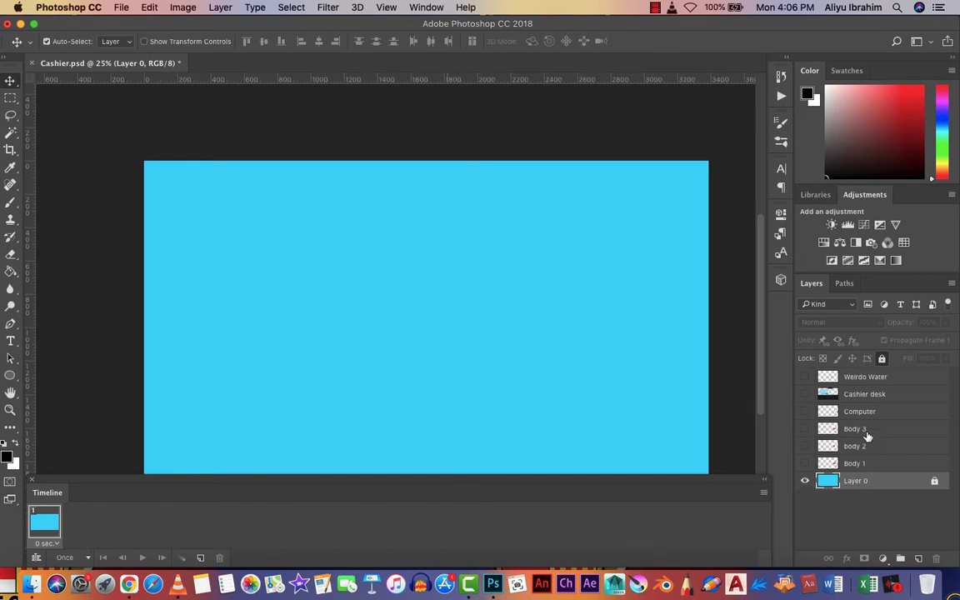
shift+click(875, 383)
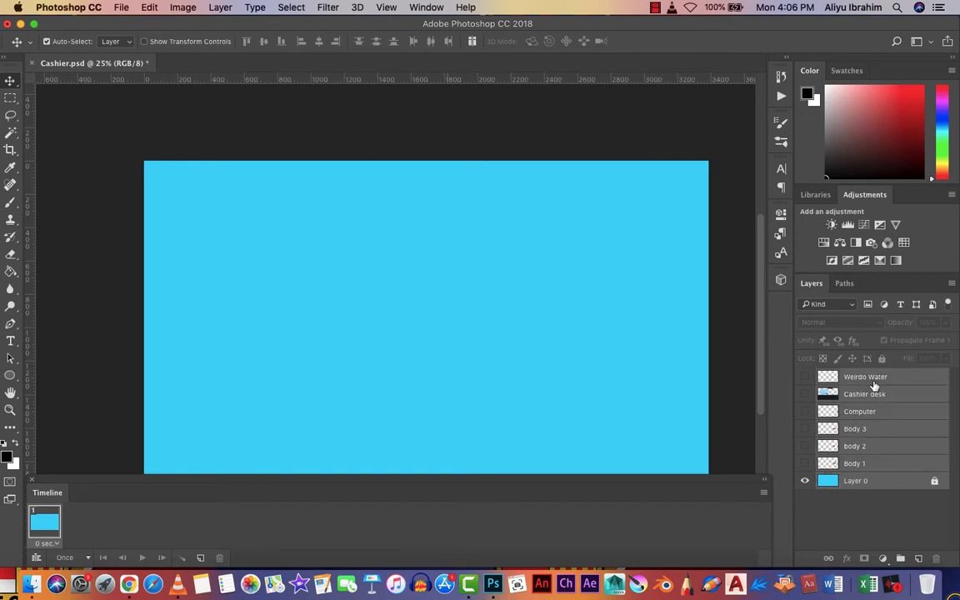
click(764, 495)
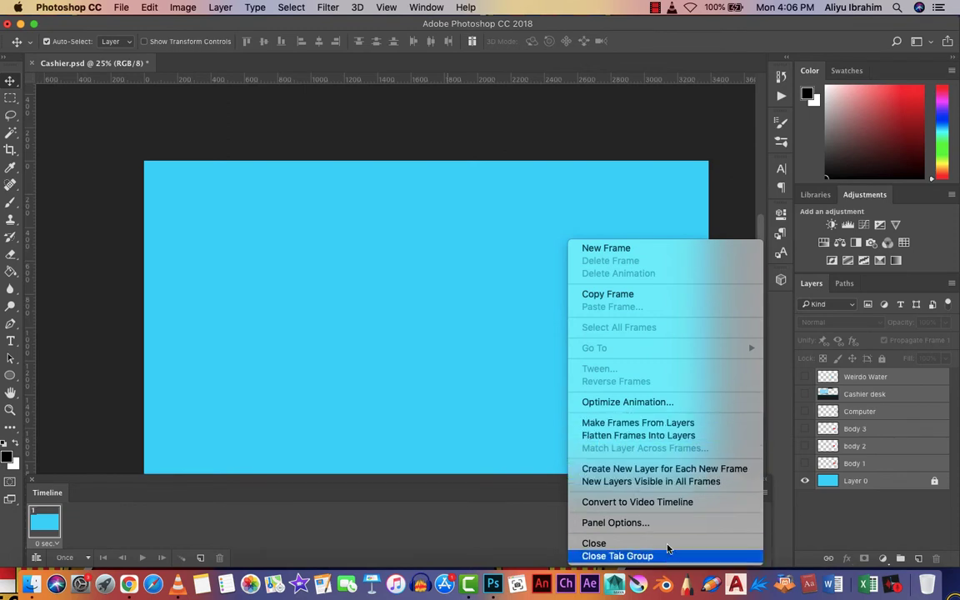
click(618, 425)
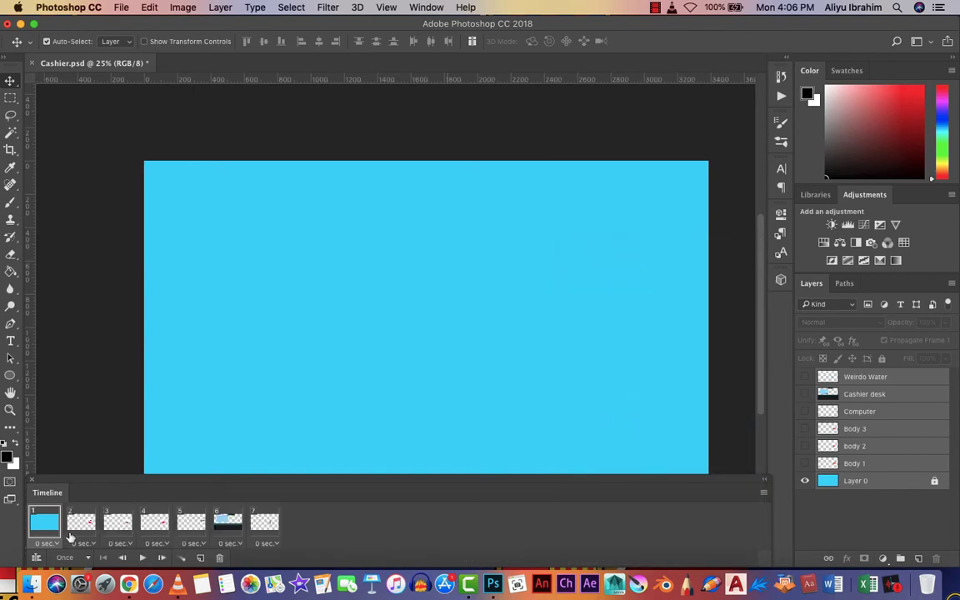
Step through the animation frames to examine which layer each one shows
click(81, 522)
click(118, 521)
click(154, 522)
click(187, 528)
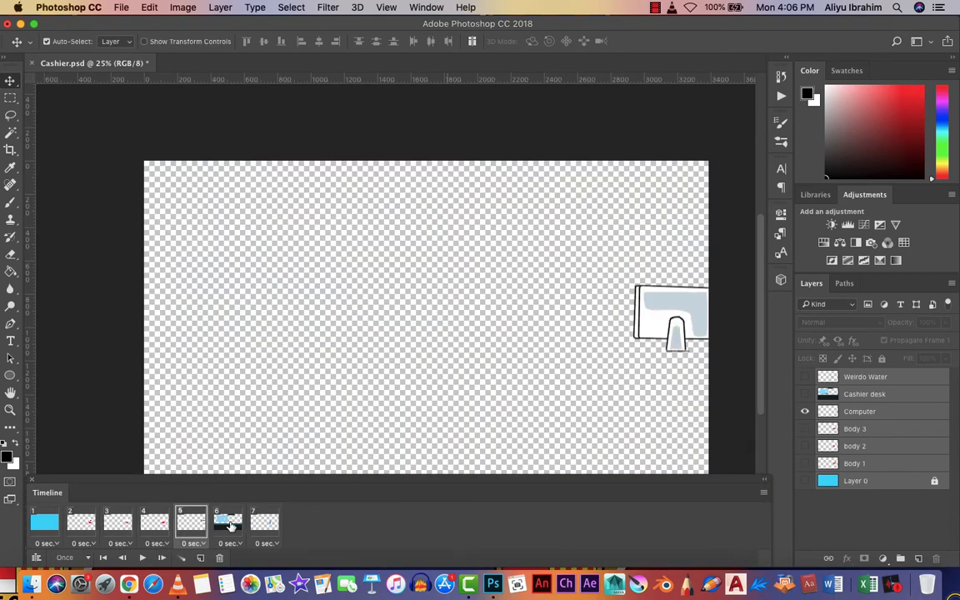
click(230, 527)
click(268, 527)
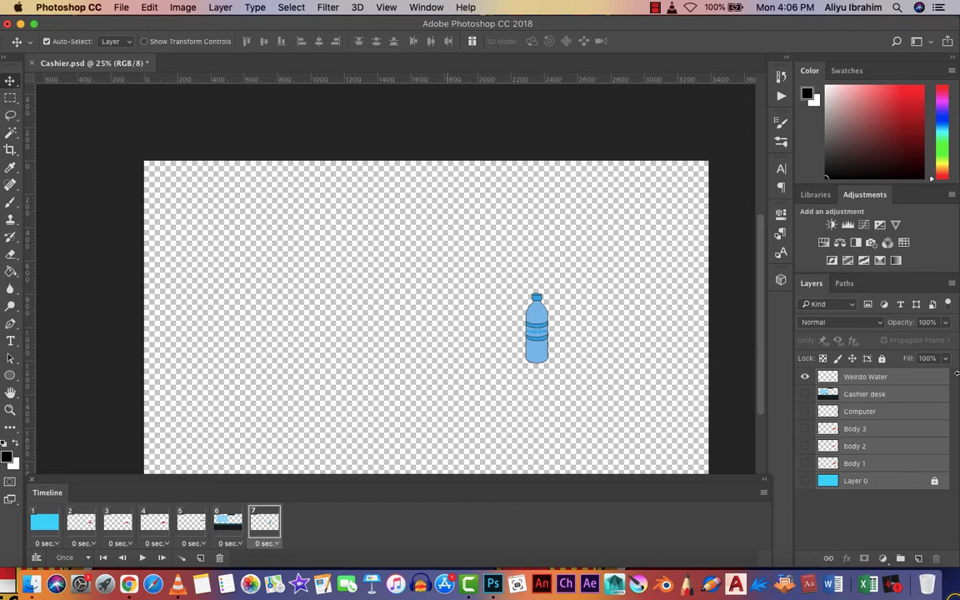
click(60, 522)
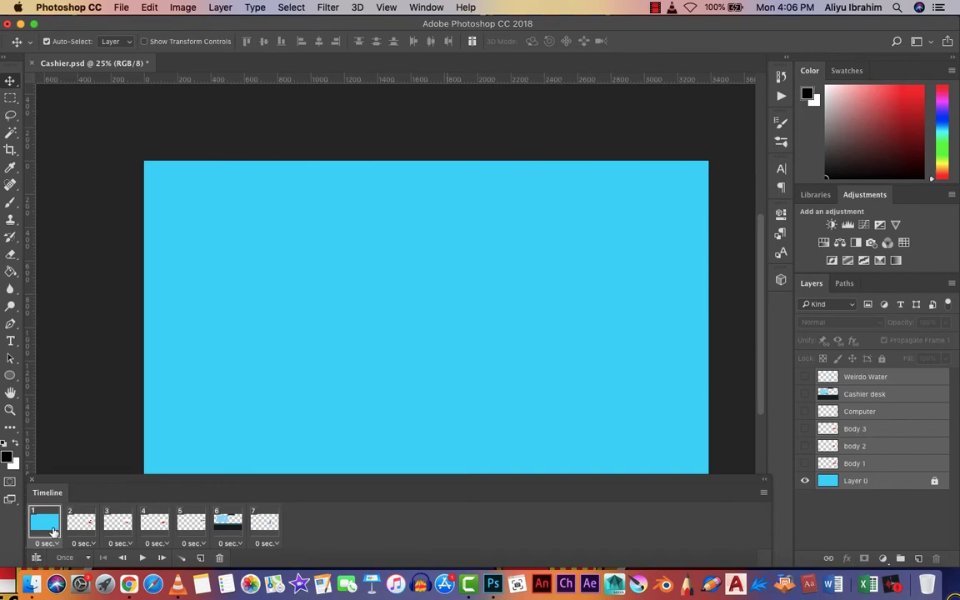
click(84, 525)
click(151, 523)
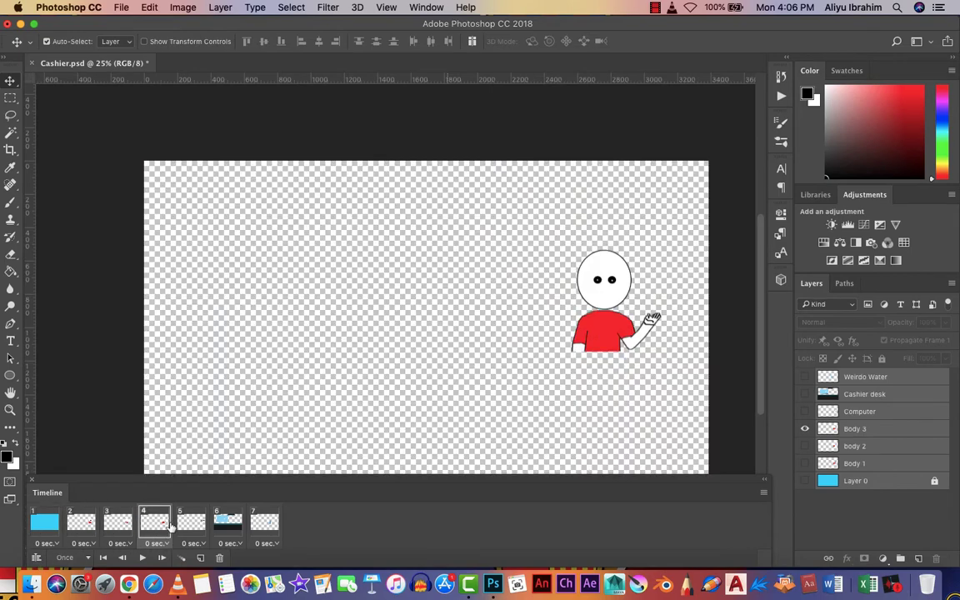
click(188, 524)
click(225, 524)
click(256, 525)
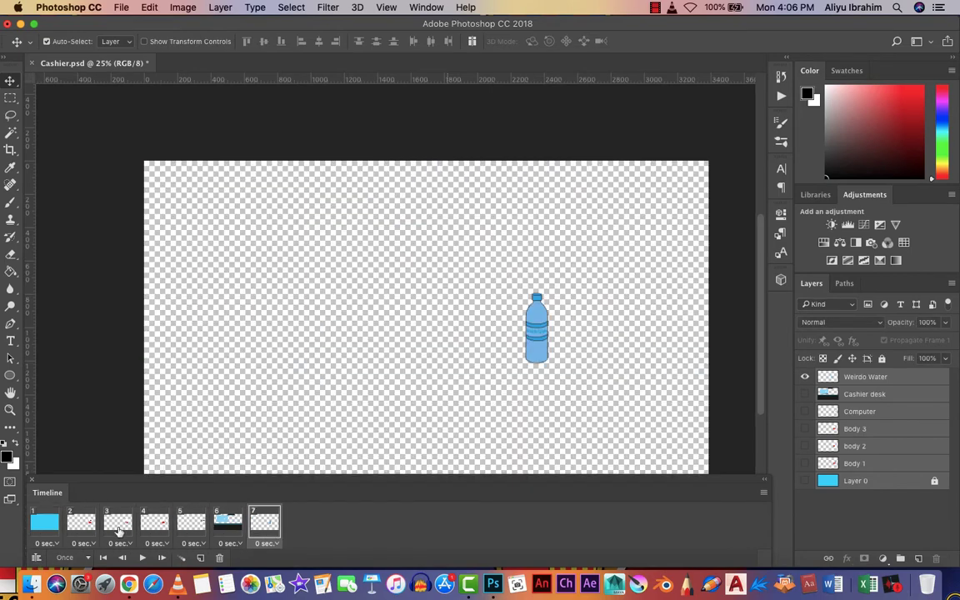
Select all seven frames and make the blue background Layer 0 visible in every one
click(47, 523)
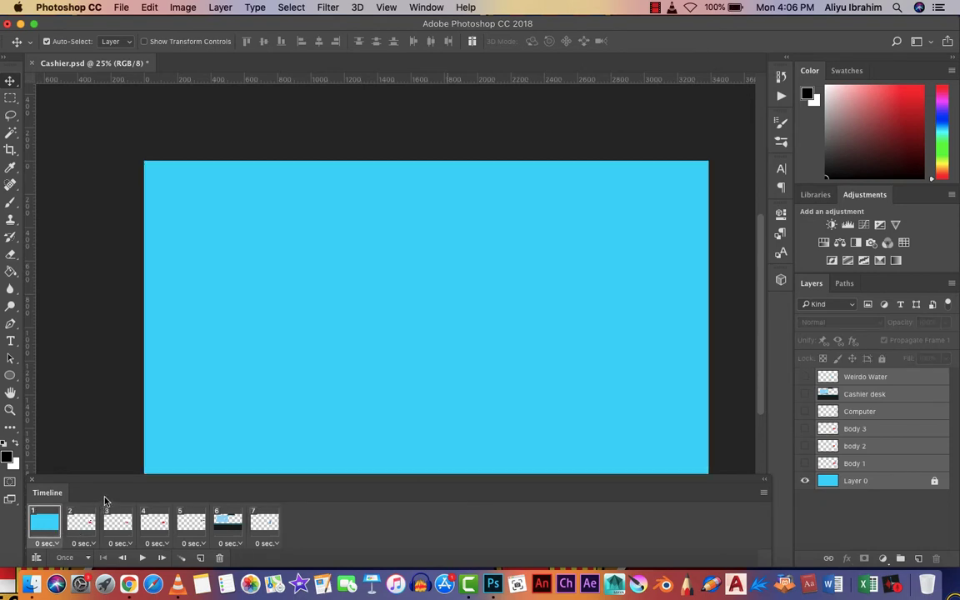
shift+click(258, 520)
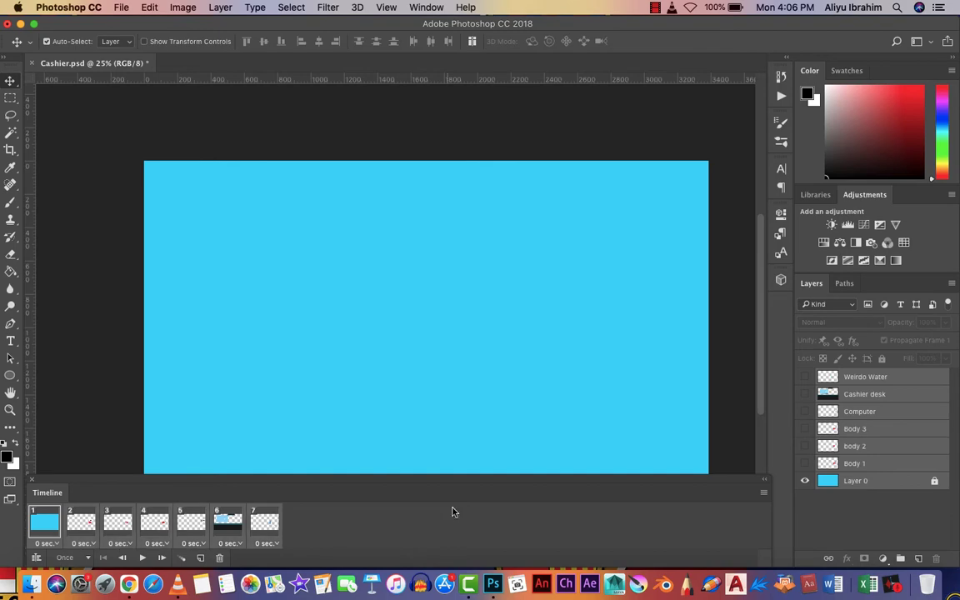
click(804, 484)
click(805, 481)
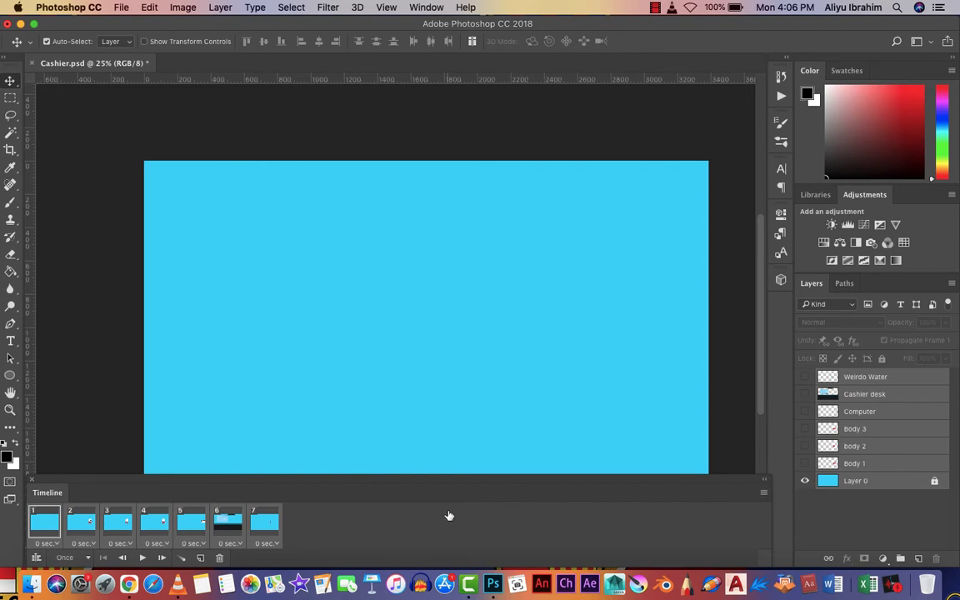
Step through frames 2 to 7 to examine what each one shows over the blue background
click(94, 521)
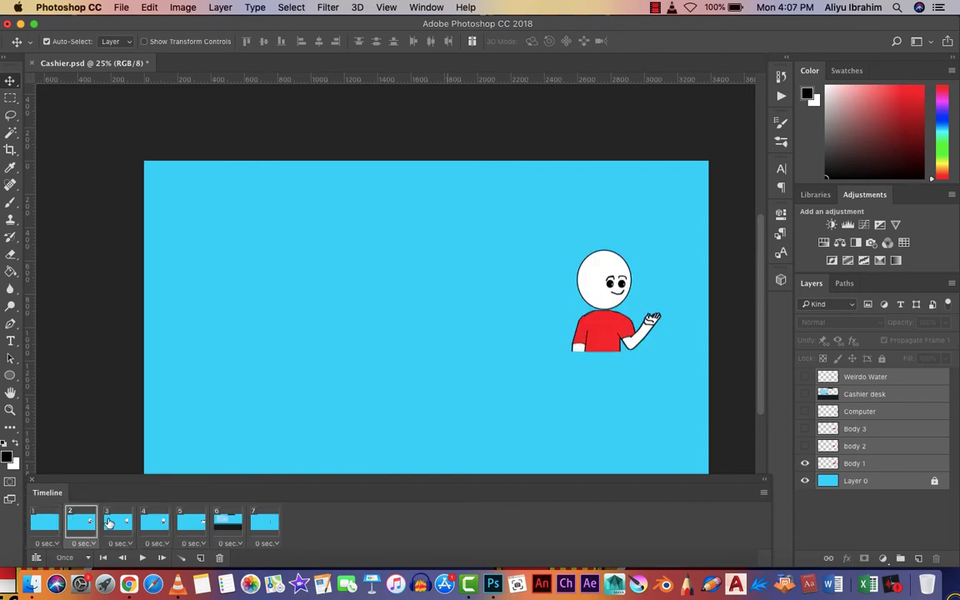
click(117, 522)
click(155, 522)
click(191, 522)
click(223, 525)
click(264, 521)
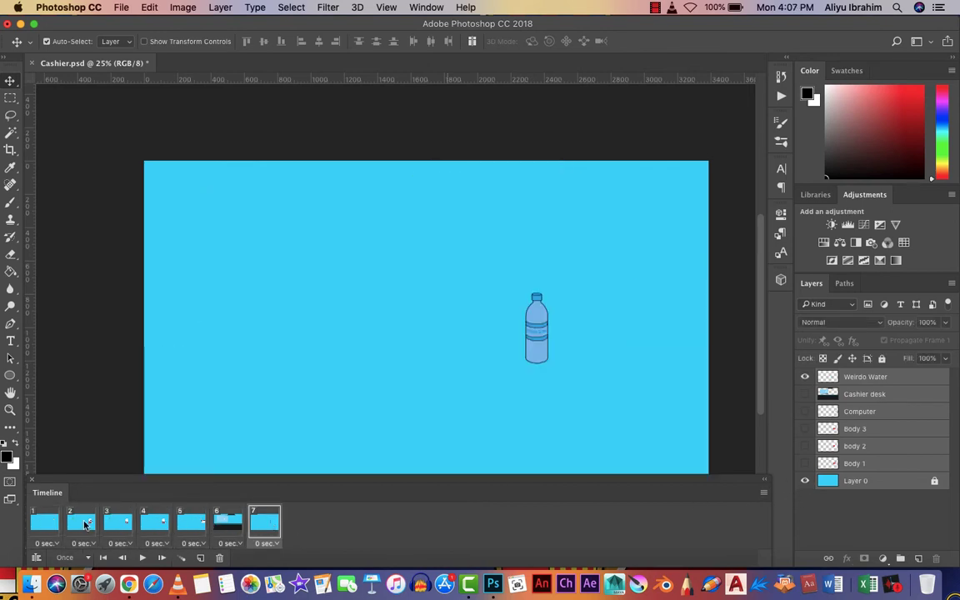
Delete the first animation frame, which contains only the blue background
click(44, 522)
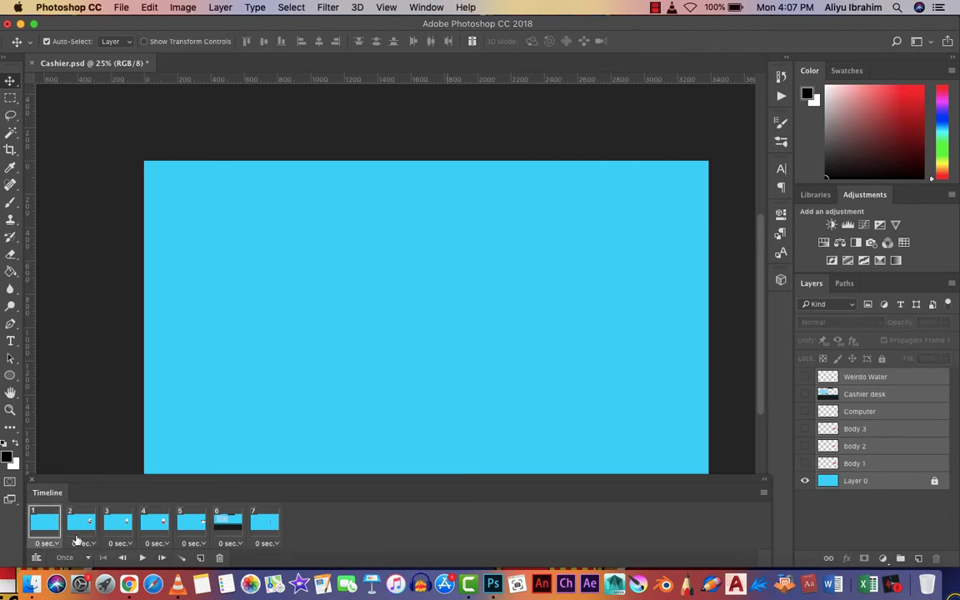
click(220, 558)
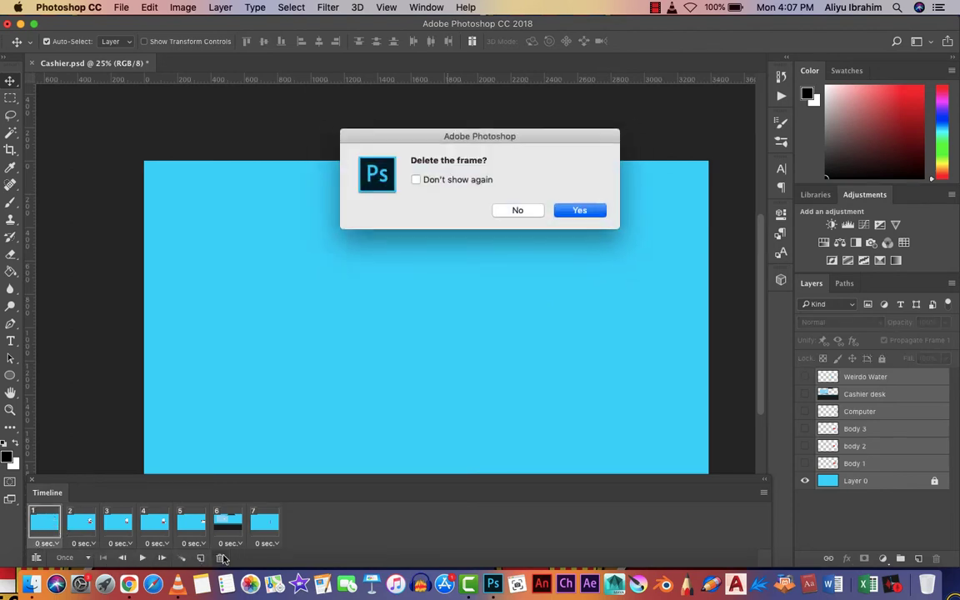
click(516, 209)
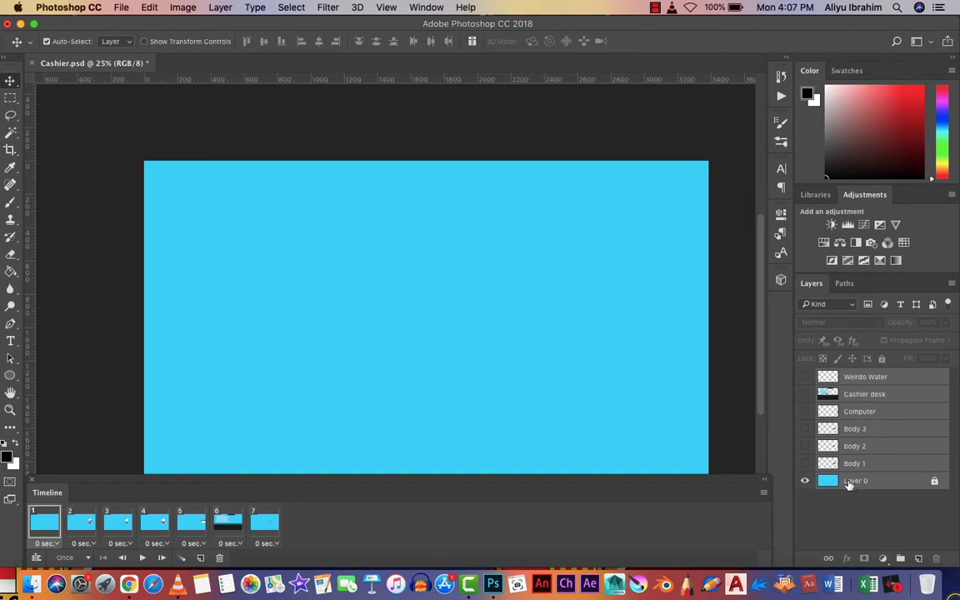
click(220, 558)
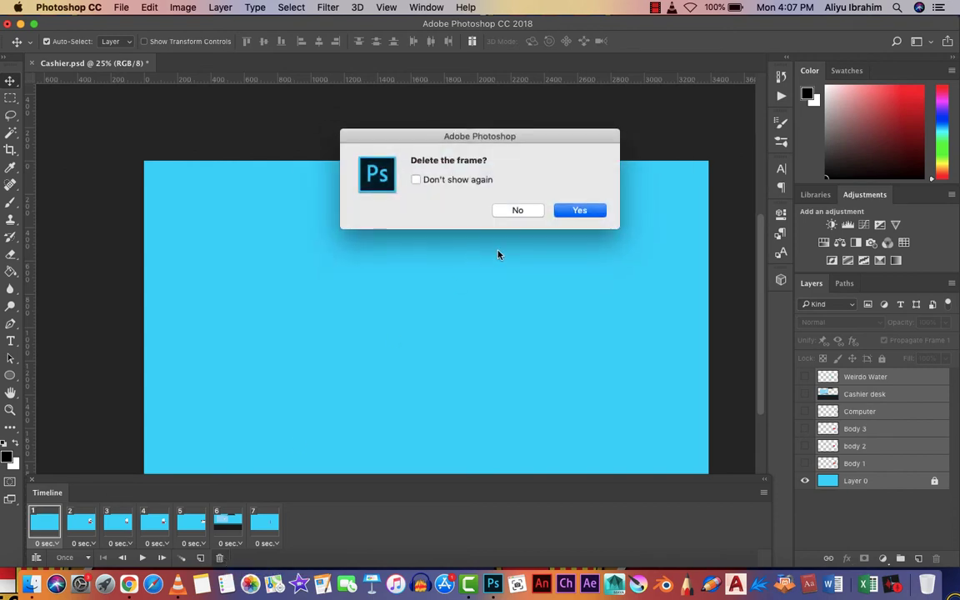
click(582, 211)
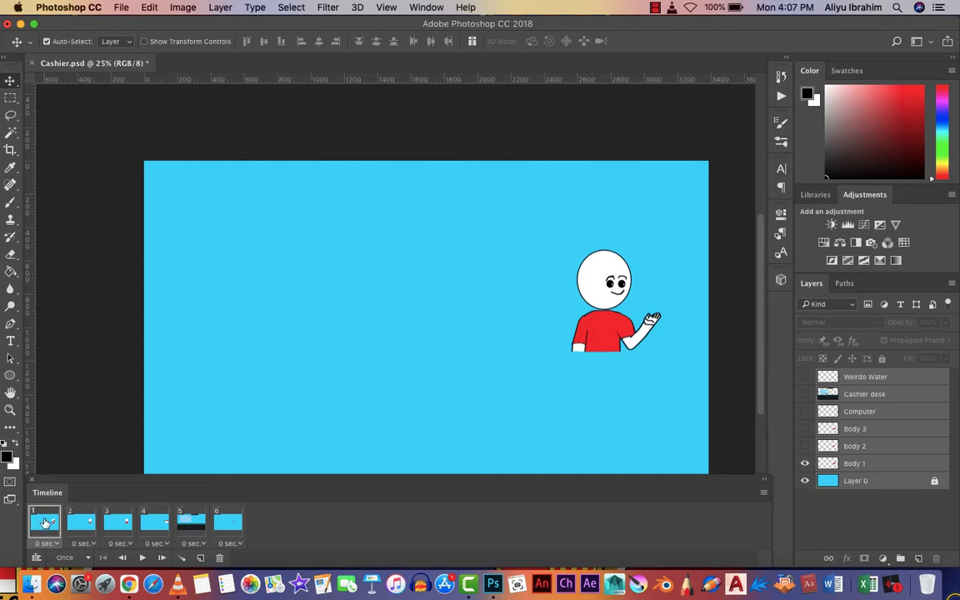
Make the Cashier desk layer visible in all six animation frames
click(190, 521)
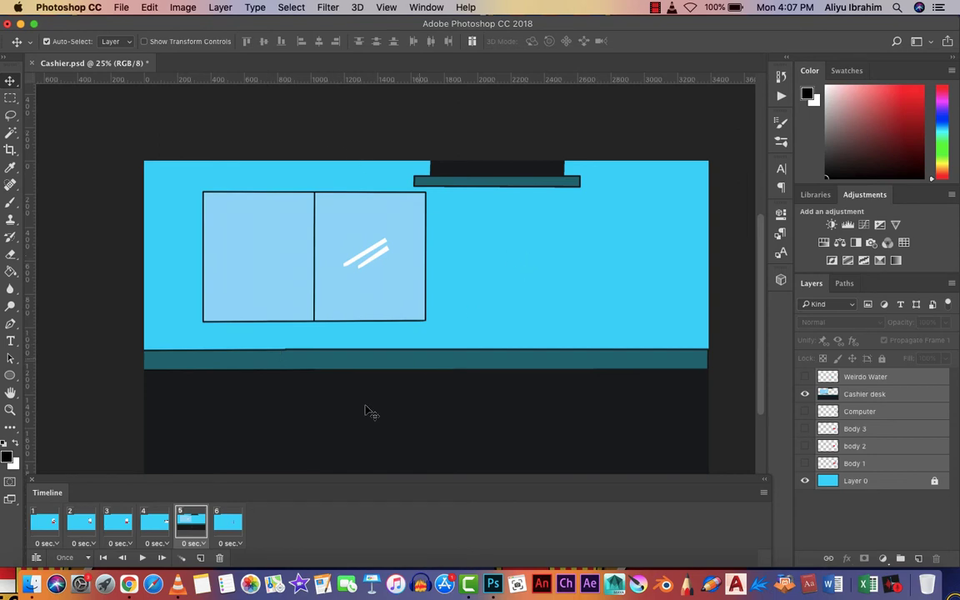
click(44, 527)
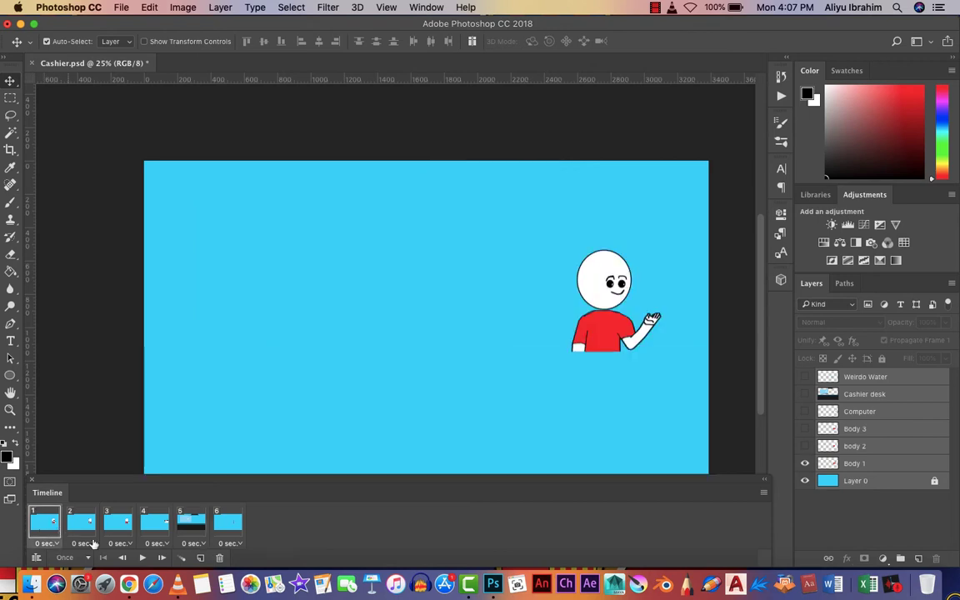
click(801, 395)
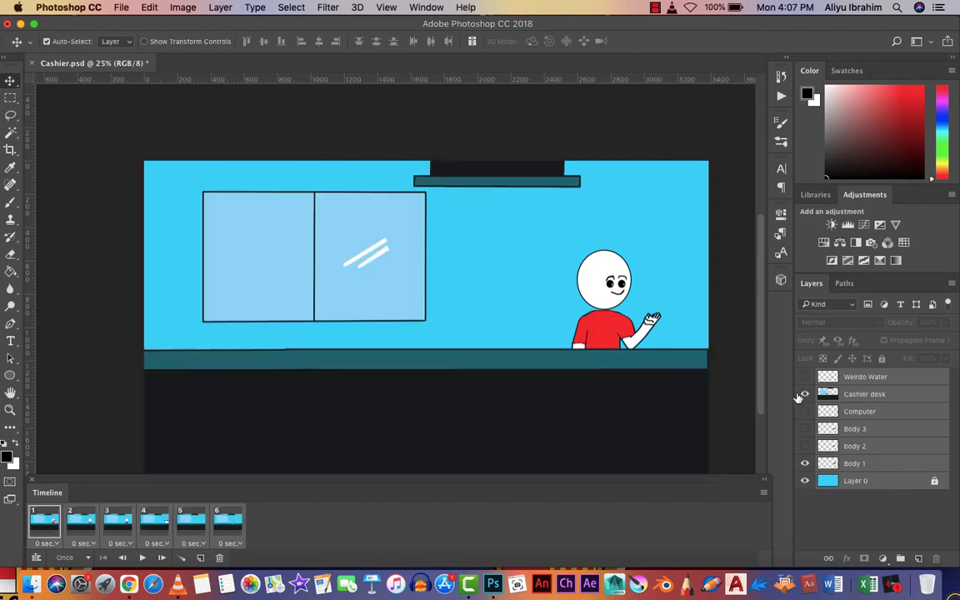
Check the frames for the desk and delete frame 5, which contains only the cashier desk scene
click(75, 521)
click(127, 521)
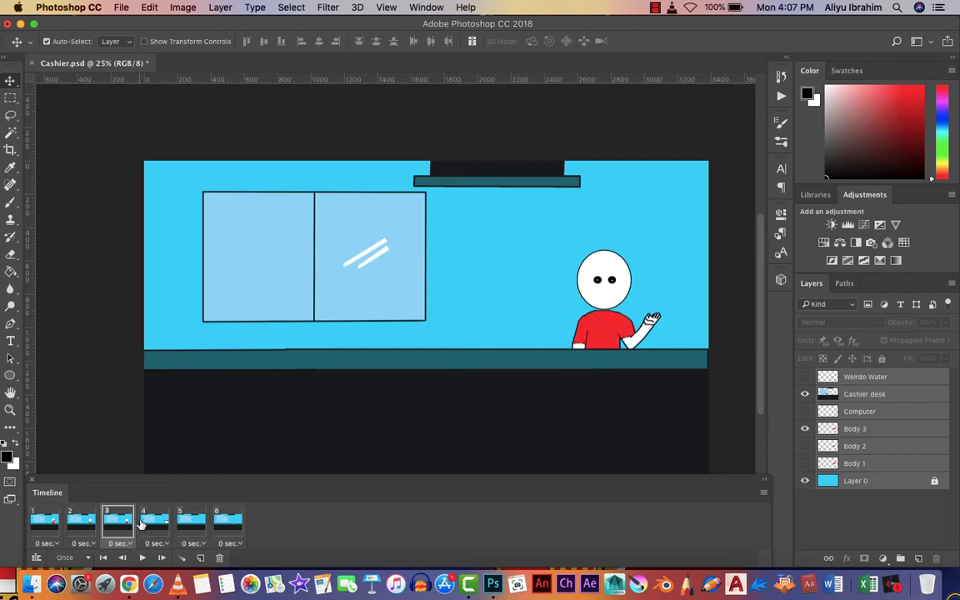
click(153, 521)
click(188, 521)
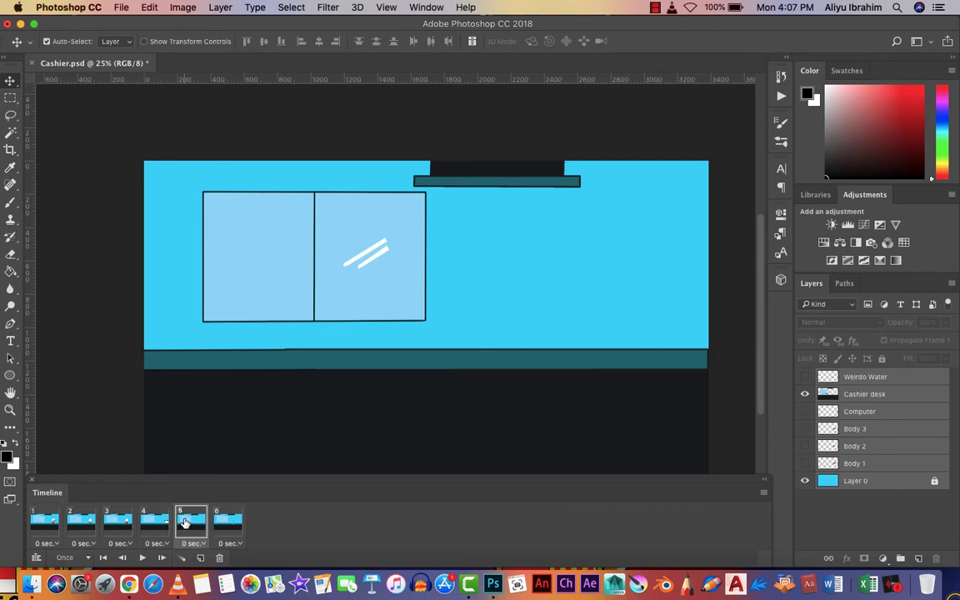
click(219, 558)
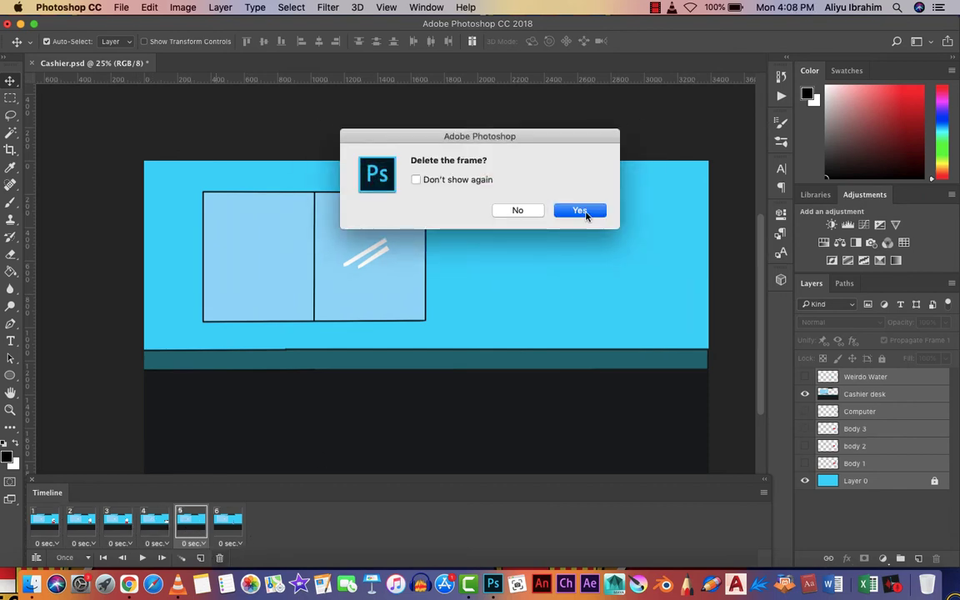
click(586, 213)
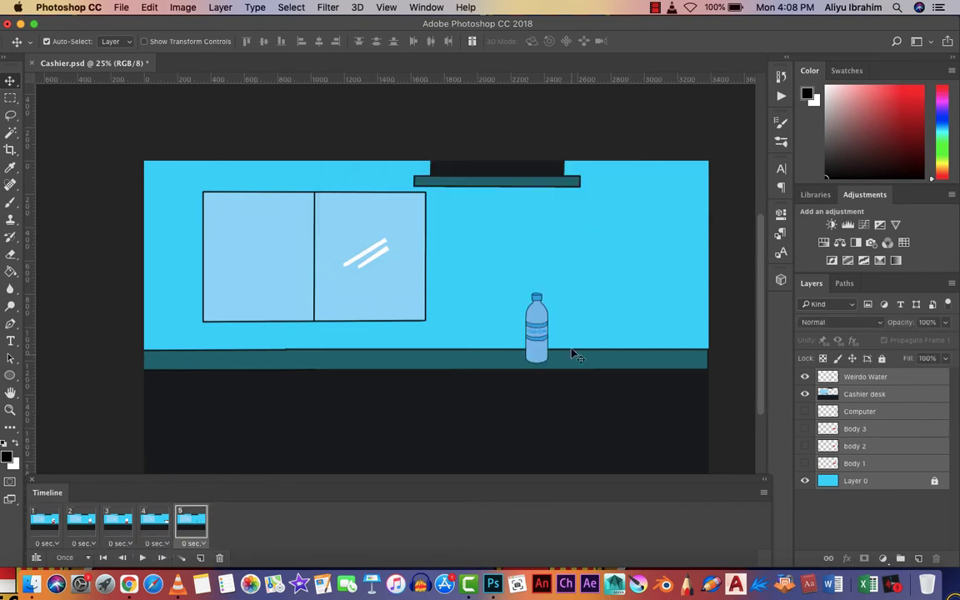
Make the Weirdo Water bottle layer visible in all five animation frames
click(81, 521)
click(154, 520)
click(191, 520)
click(44, 520)
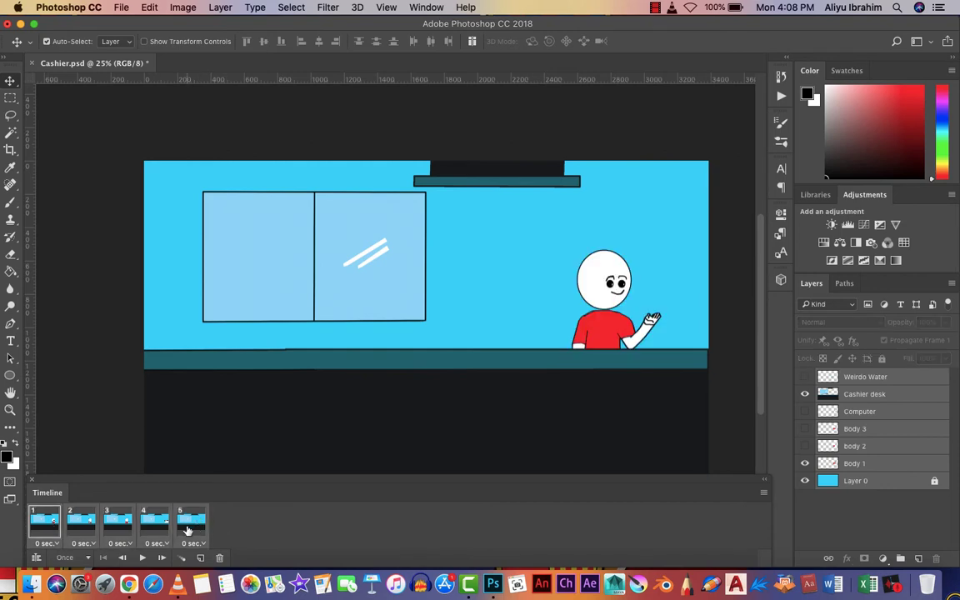
click(805, 377)
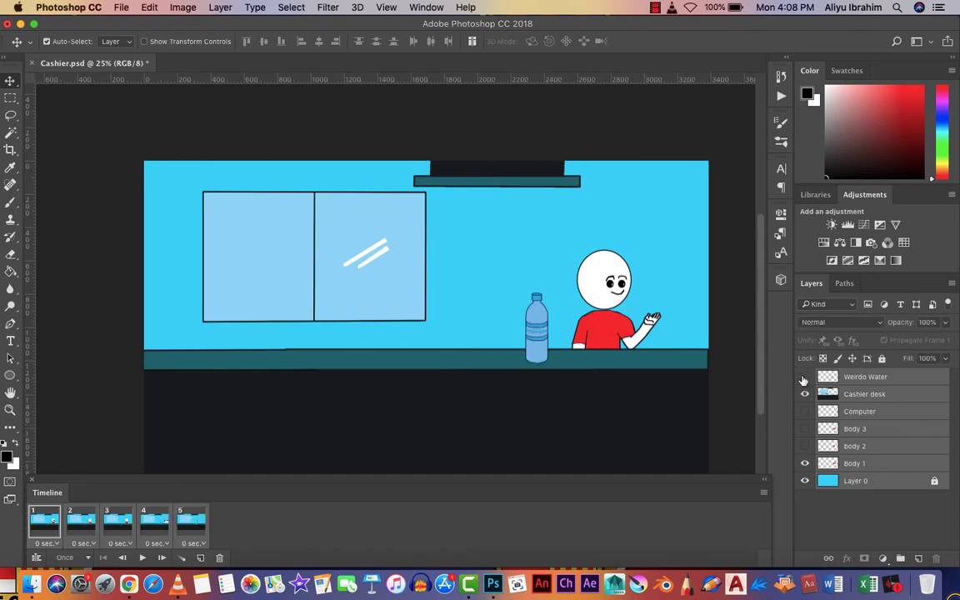
Check the frames for the bottle and delete frame 5, which has neither a character nor the computer
click(81, 520)
click(118, 521)
click(154, 521)
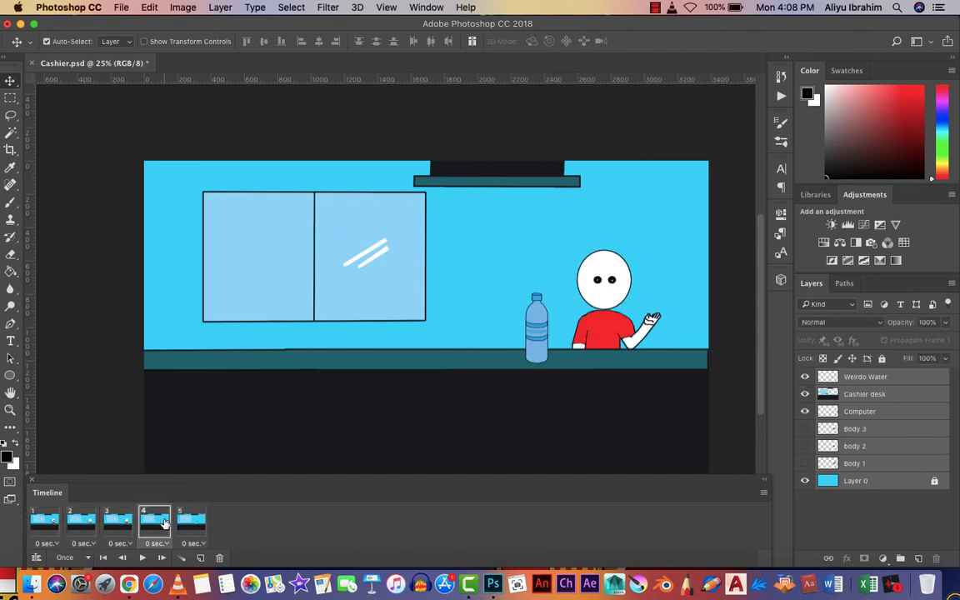
click(198, 521)
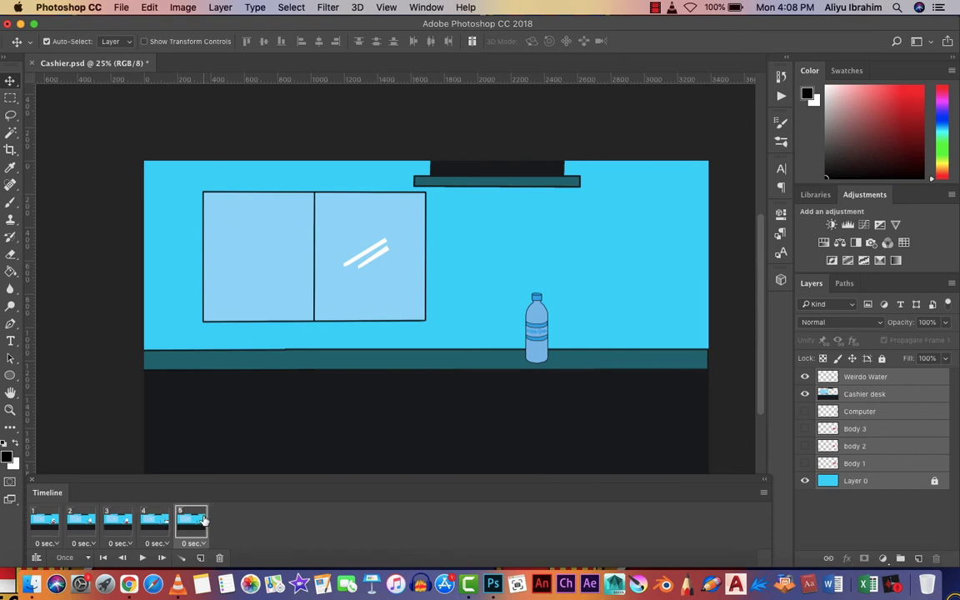
key(Delete)
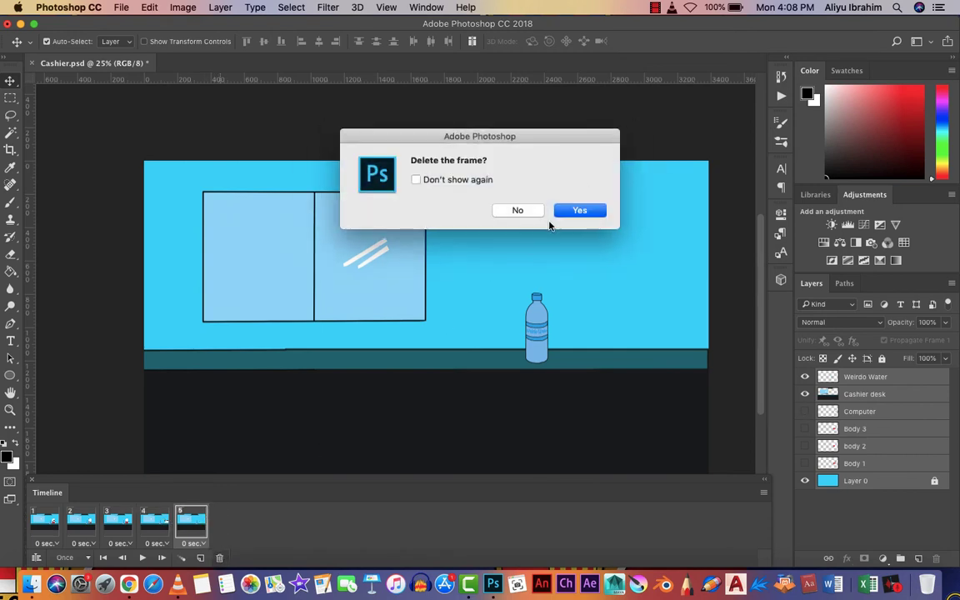
click(575, 214)
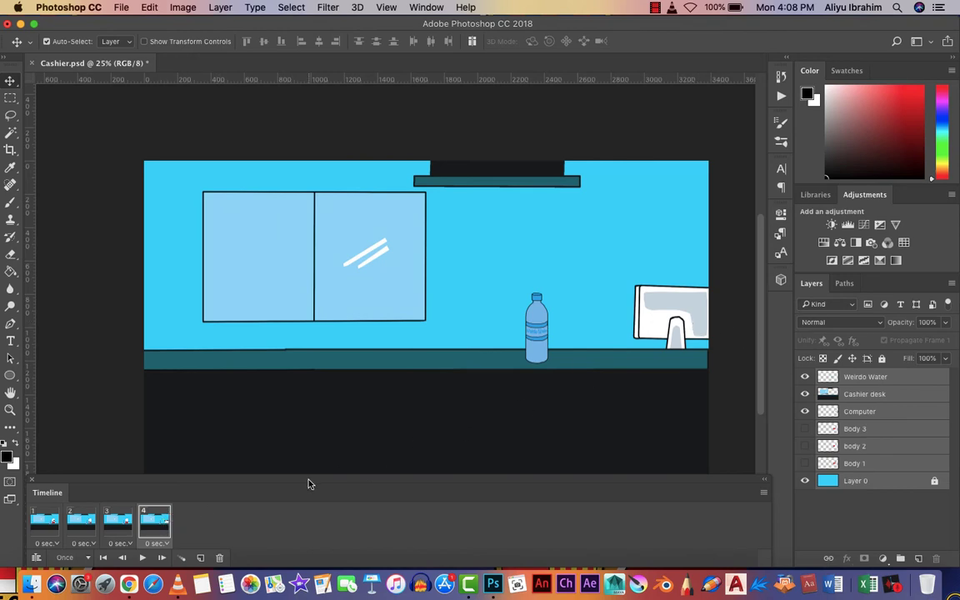
Select all four frames and make the Computer layer visible in every one
click(55, 525)
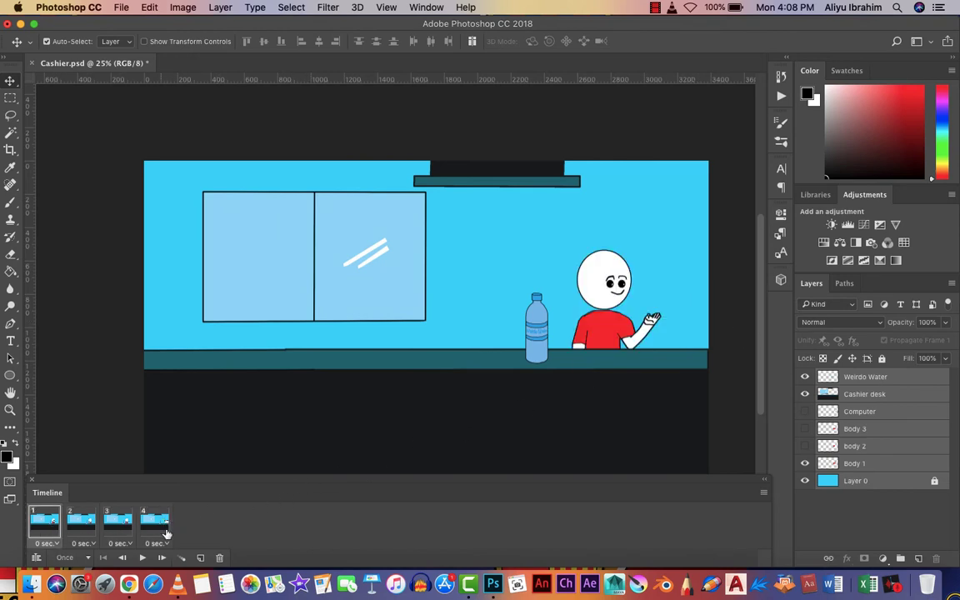
shift+click(158, 530)
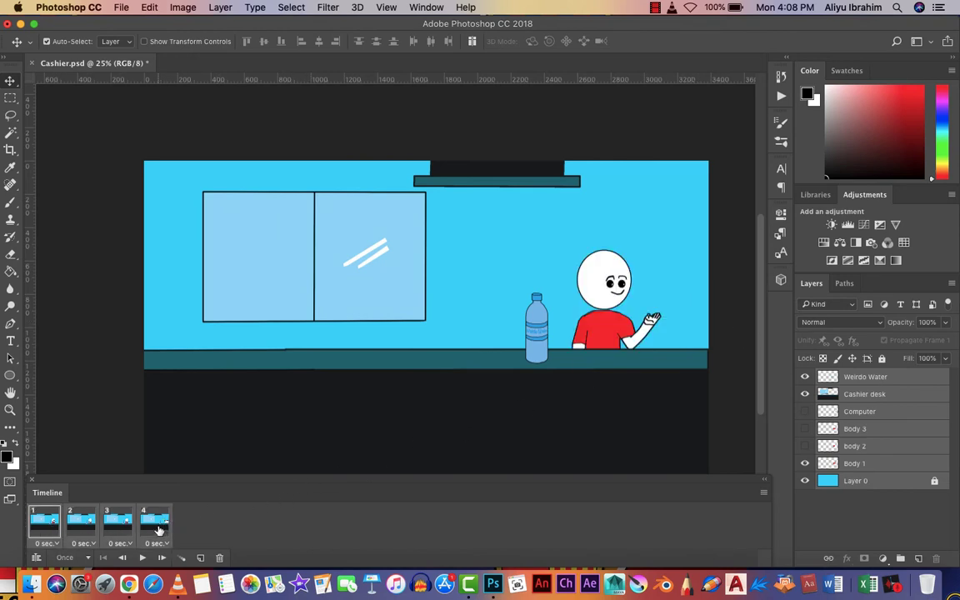
click(805, 412)
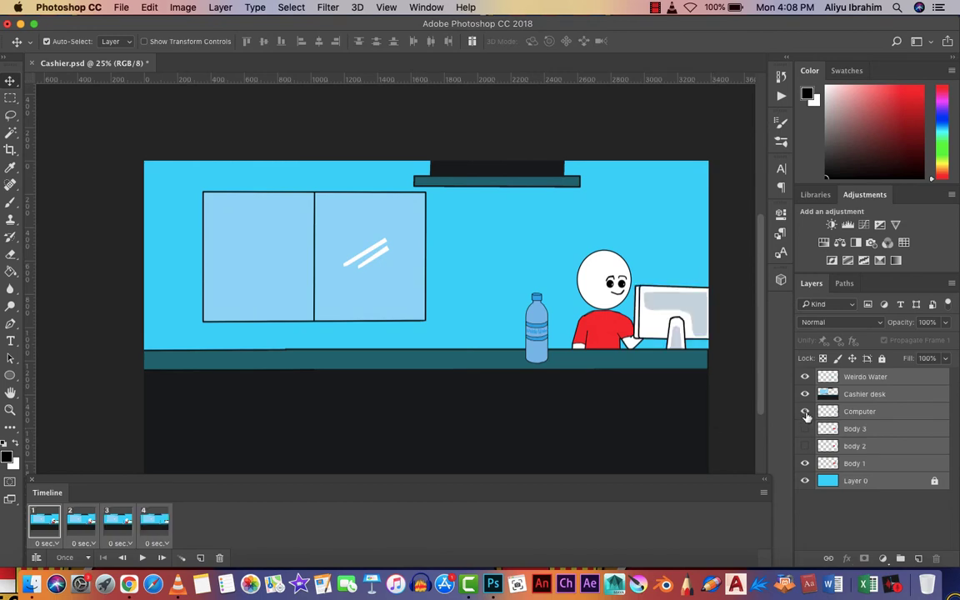
Check the frames for the computer and delete frame 4, which has no character
click(90, 524)
click(118, 525)
click(139, 527)
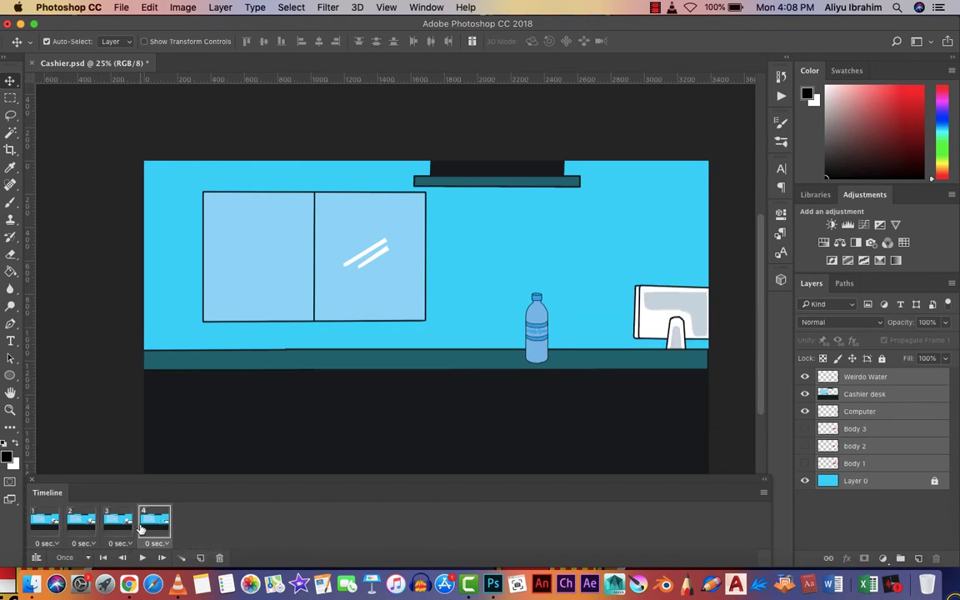
click(219, 558)
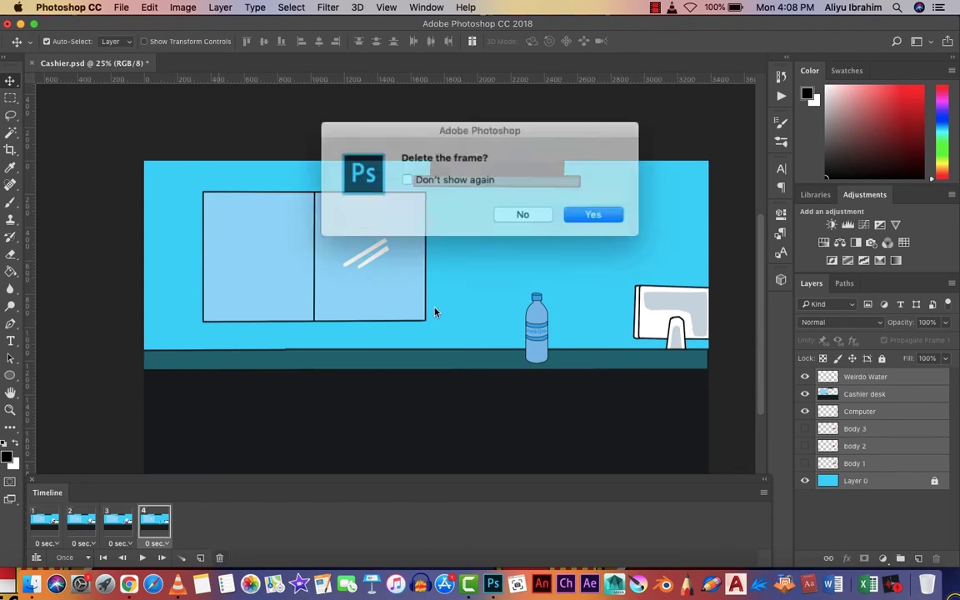
click(593, 209)
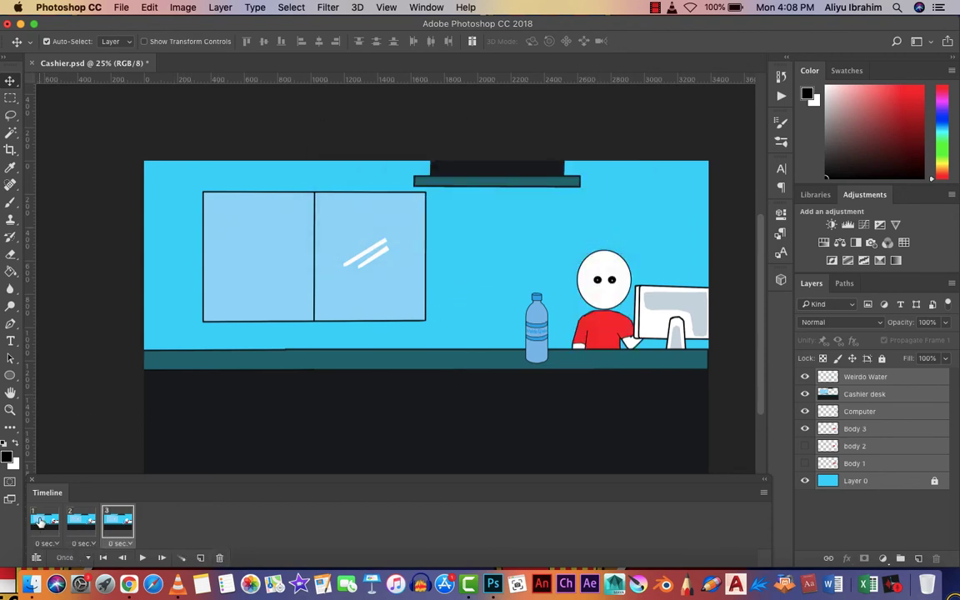
Step through the three remaining frames to compare the character's poses, ending on the first frame
key(space)
click(46, 521)
click(110, 517)
click(37, 533)
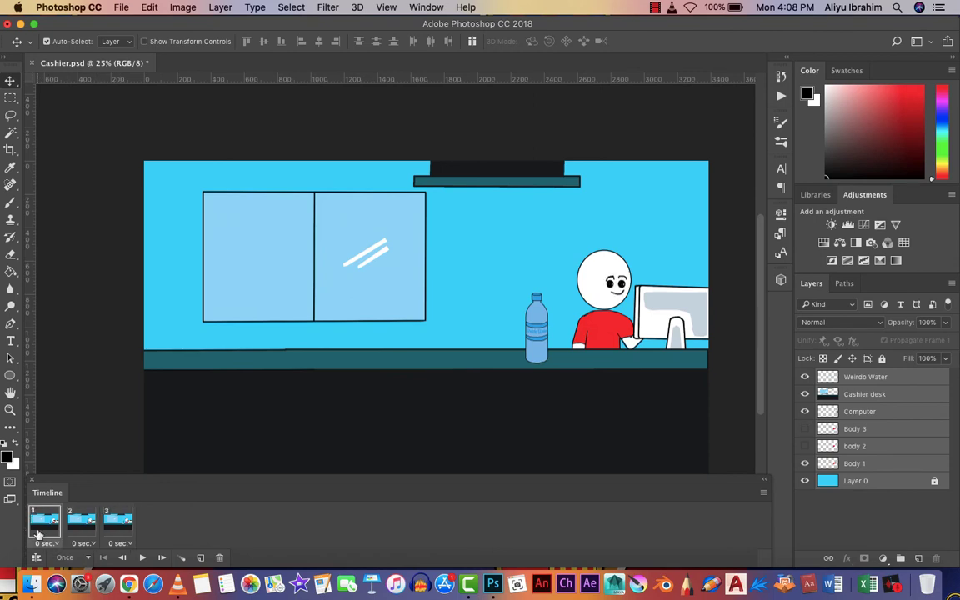
click(81, 521)
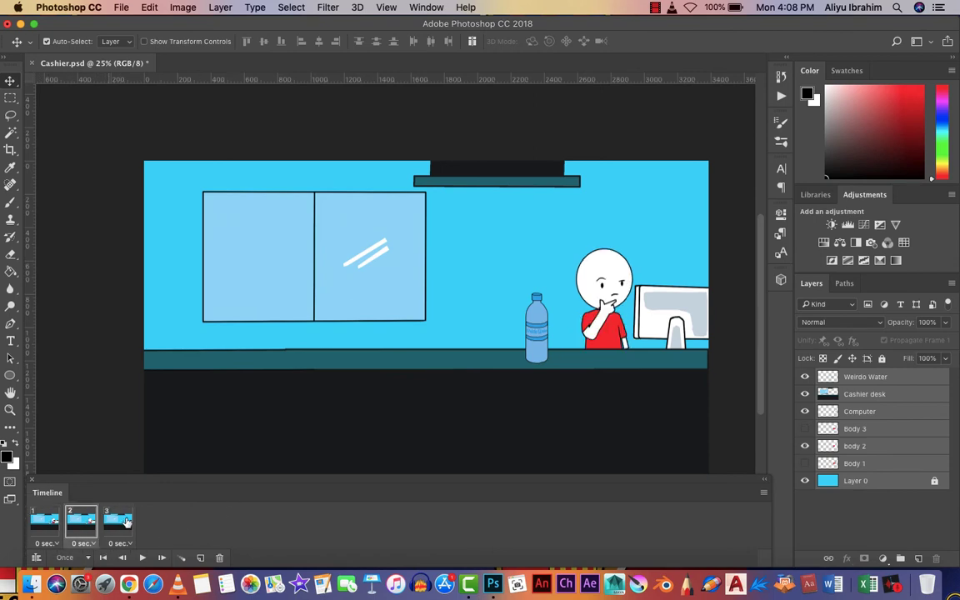
click(107, 521)
key(space)
click(64, 525)
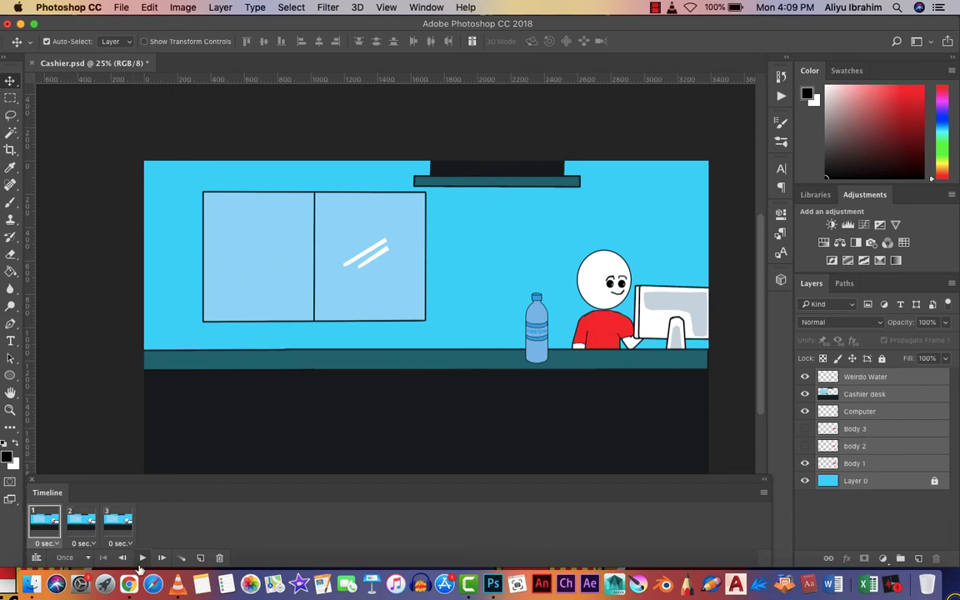
Play the three-frame animation several times to examine its playback speed
click(138, 558)
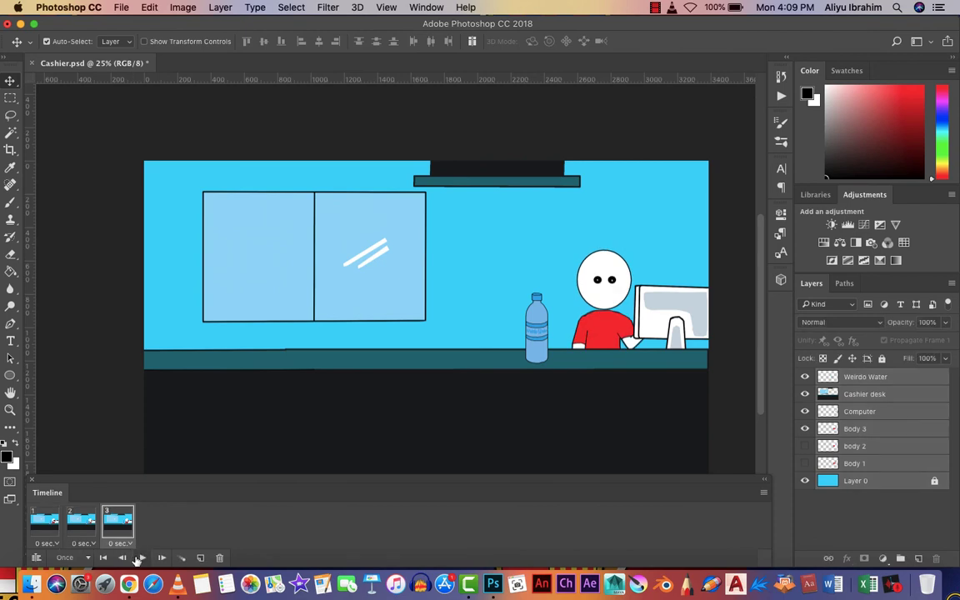
click(140, 558)
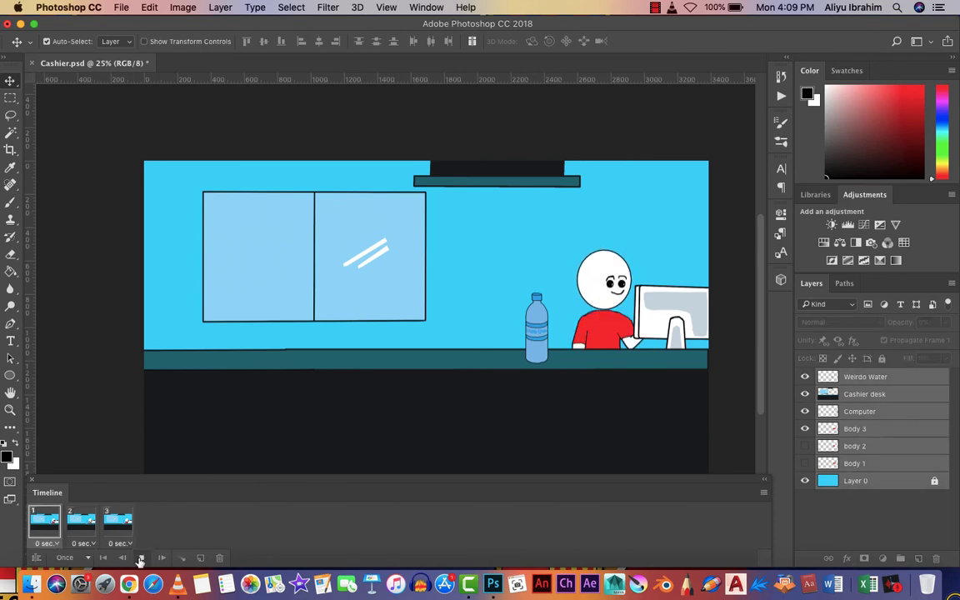
click(140, 558)
click(140, 557)
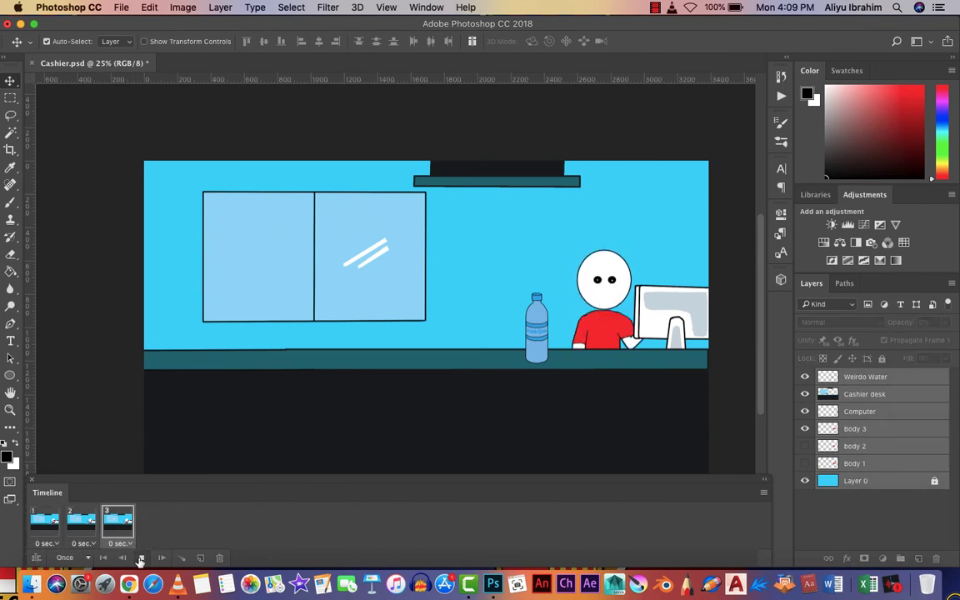
click(140, 558)
click(140, 557)
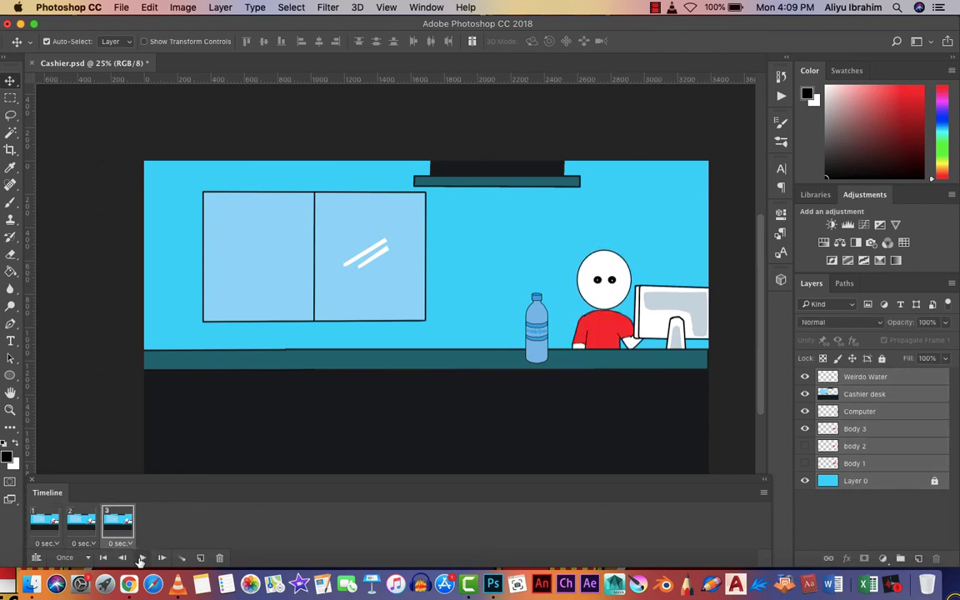
Set the delay of all three animation frames to 0.5 seconds and play the animation to check its speed
click(46, 524)
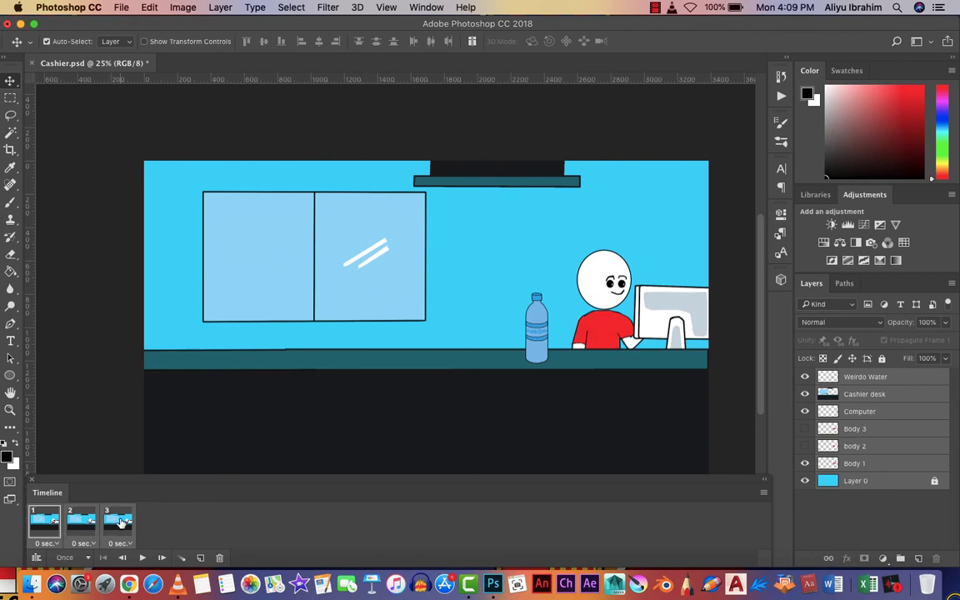
click(57, 544)
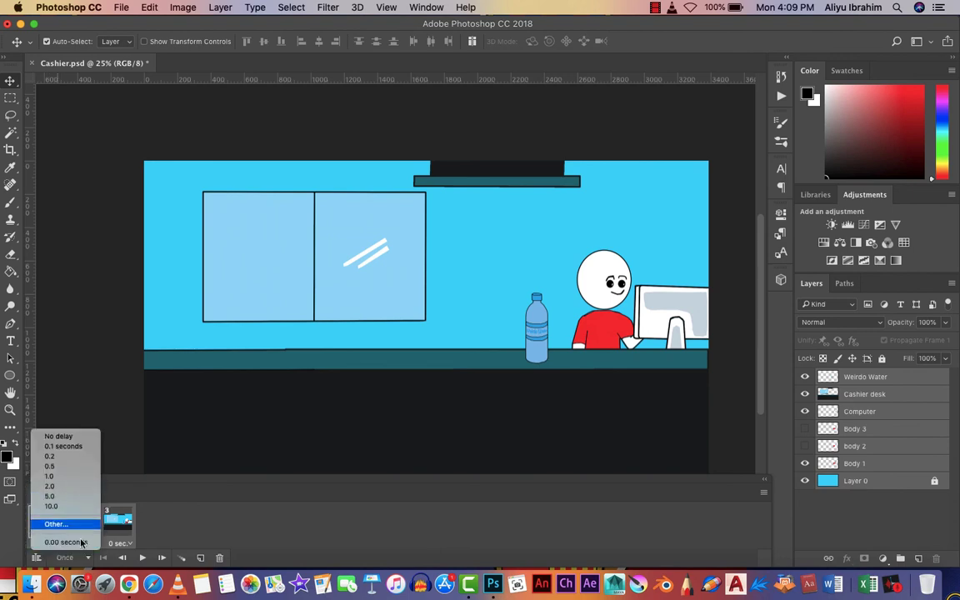
click(63, 543)
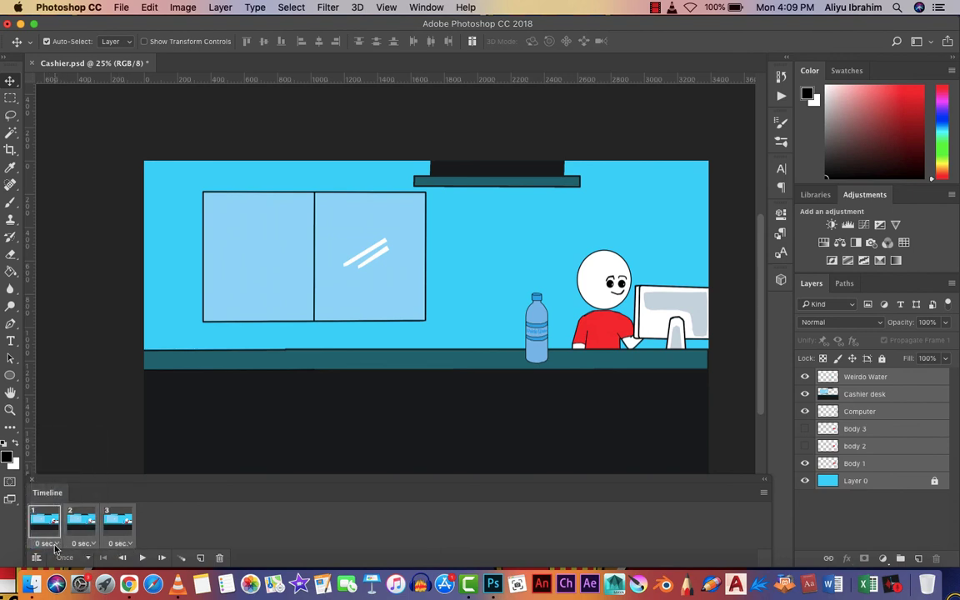
click(55, 544)
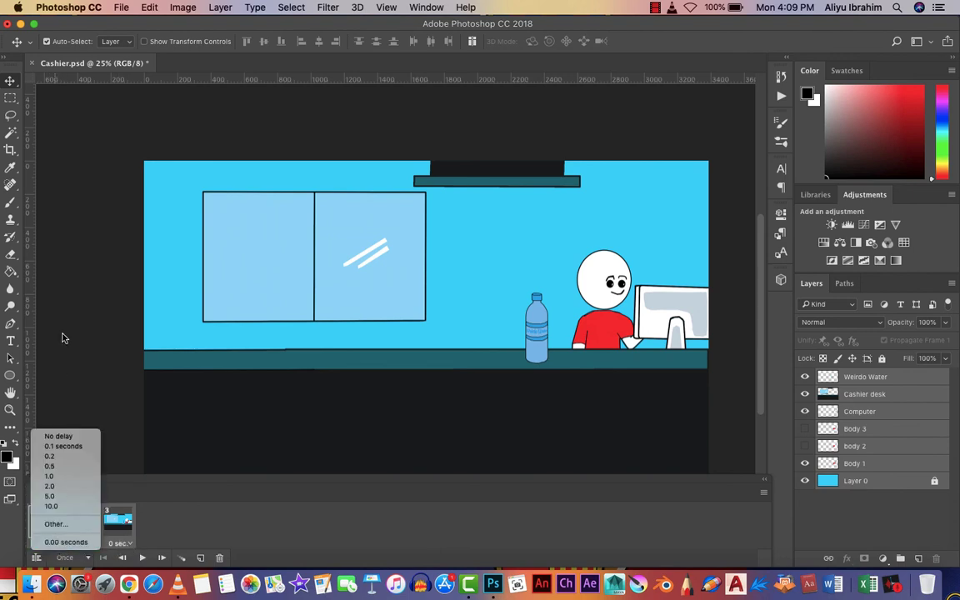
click(70, 470)
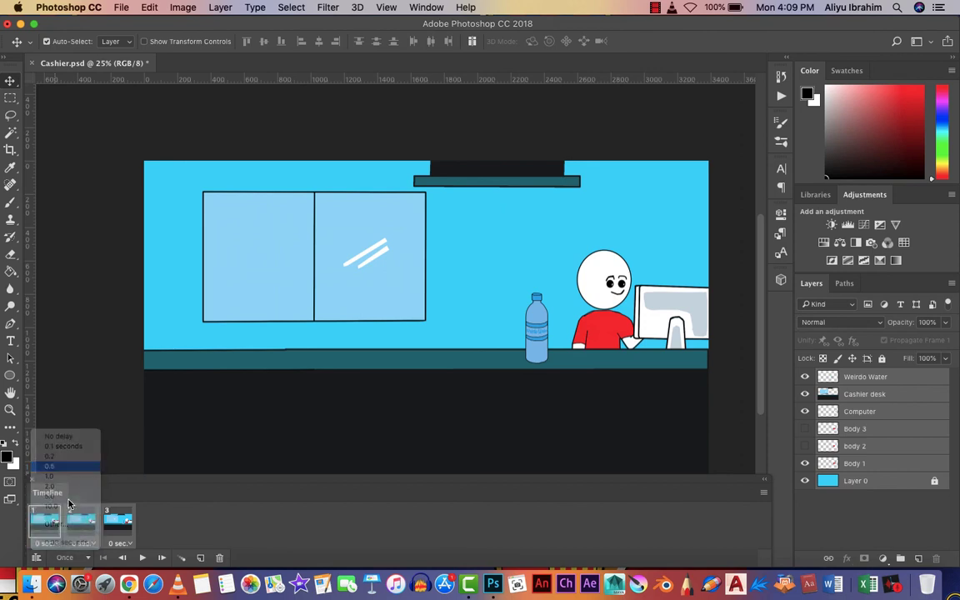
click(142, 558)
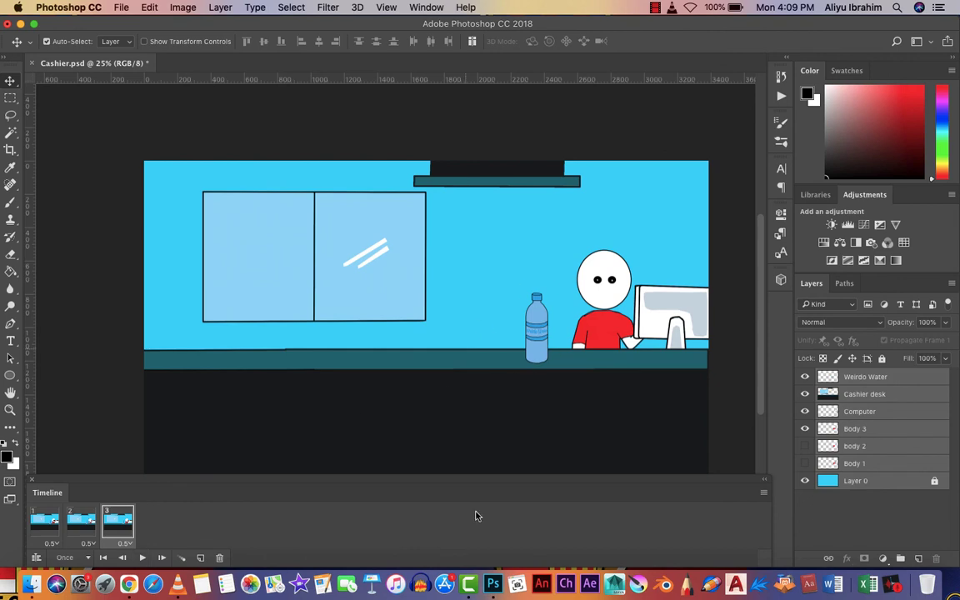
click(143, 558)
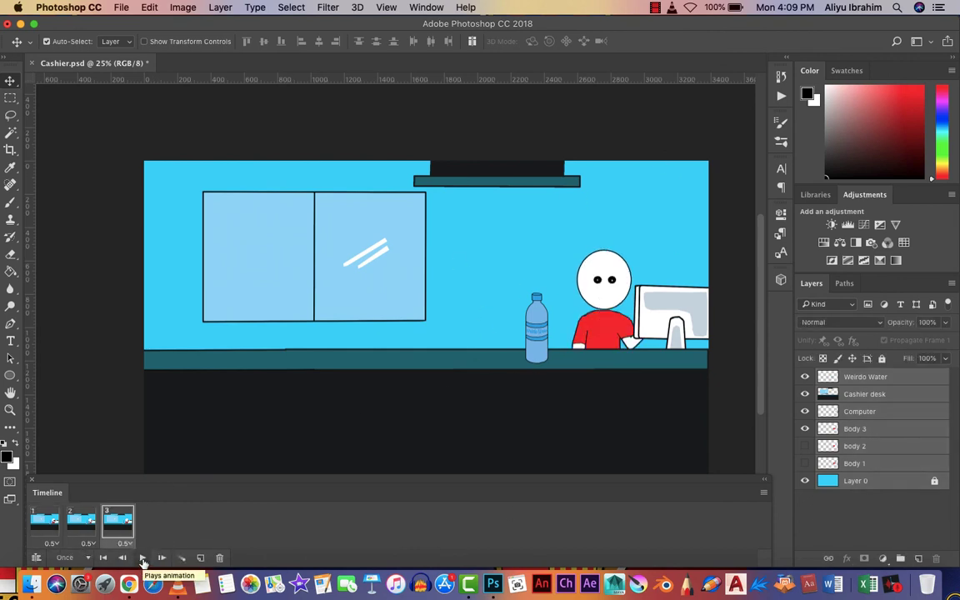
Set the delay of all three animation frames to 1 second
click(46, 524)
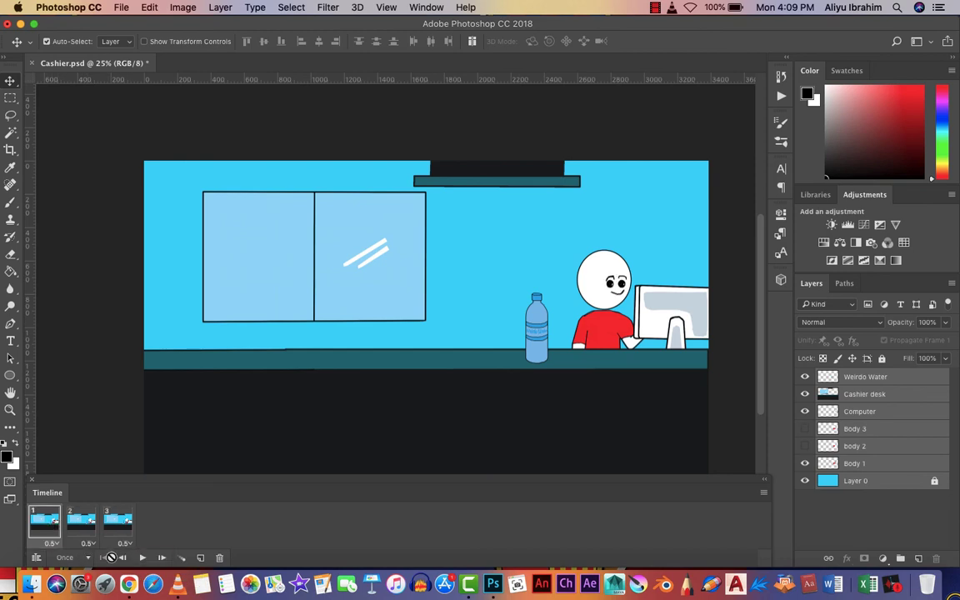
click(51, 543)
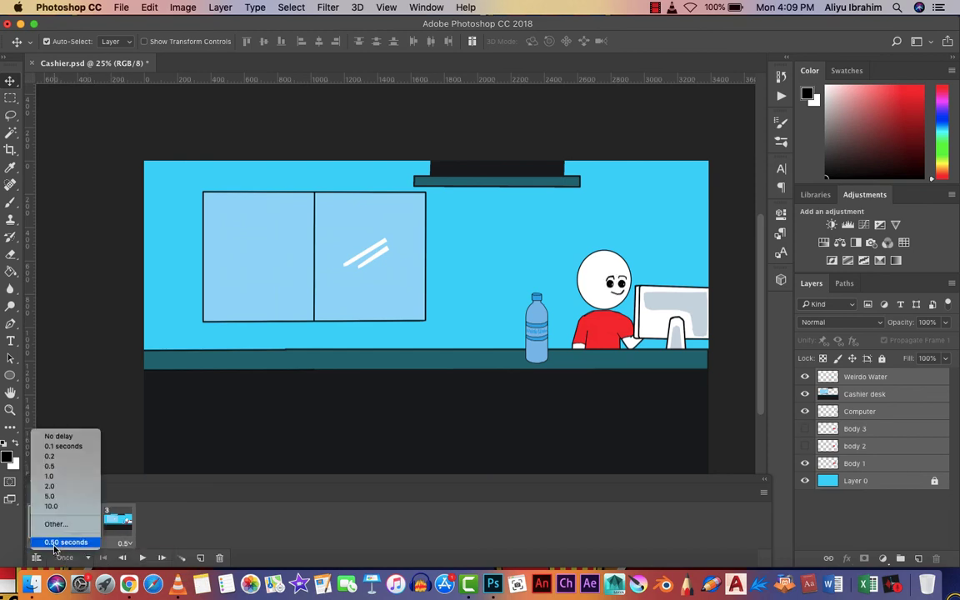
click(52, 476)
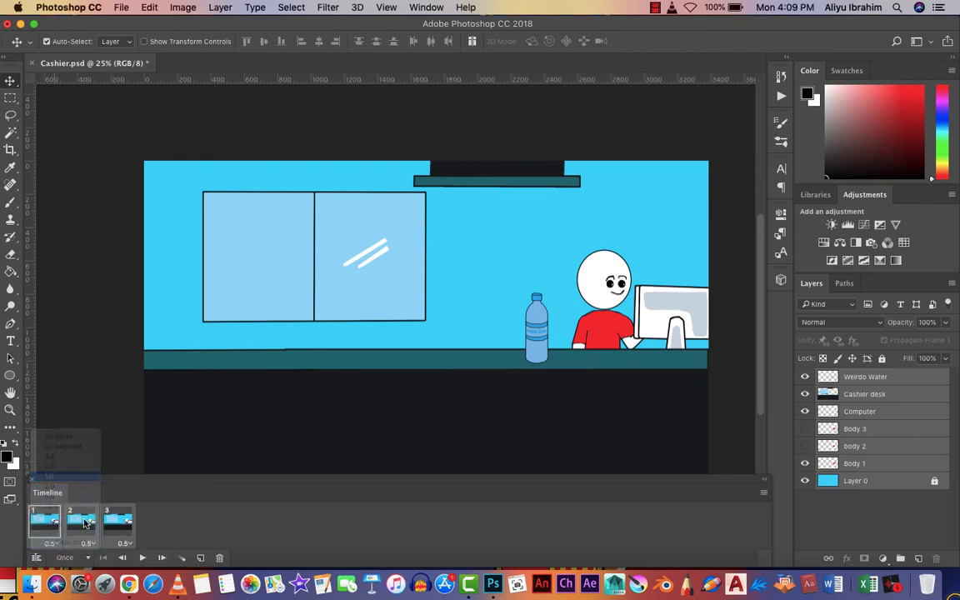
click(48, 544)
click(194, 513)
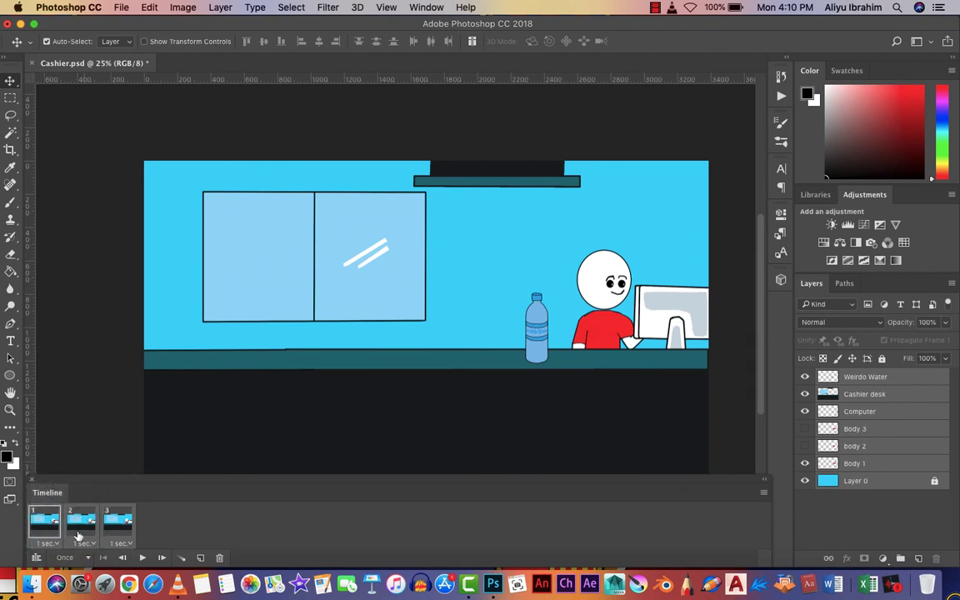
Set only the first frame's delay to 2 seconds and play the animation to check the timing
click(75, 534)
click(50, 528)
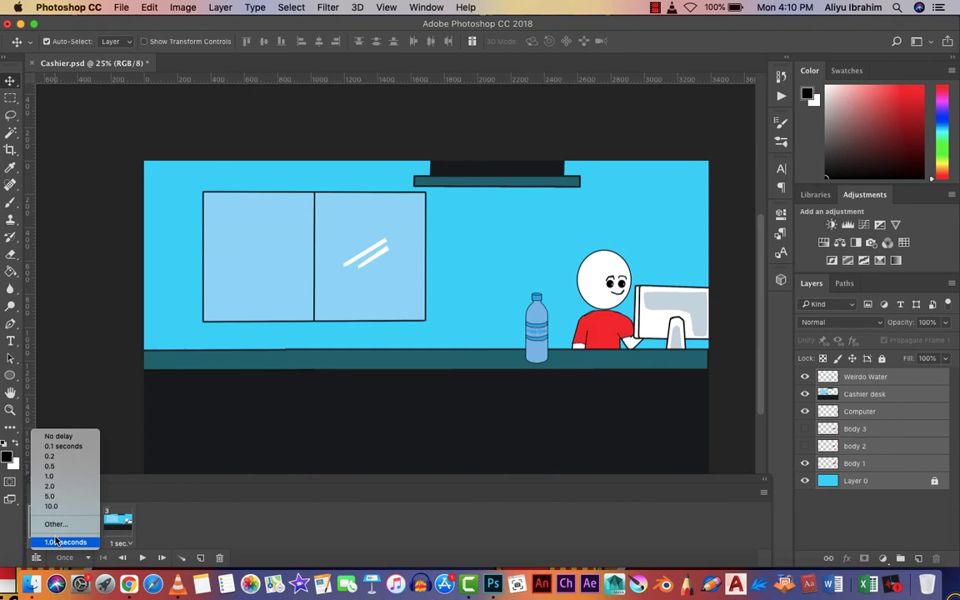
click(56, 486)
click(142, 559)
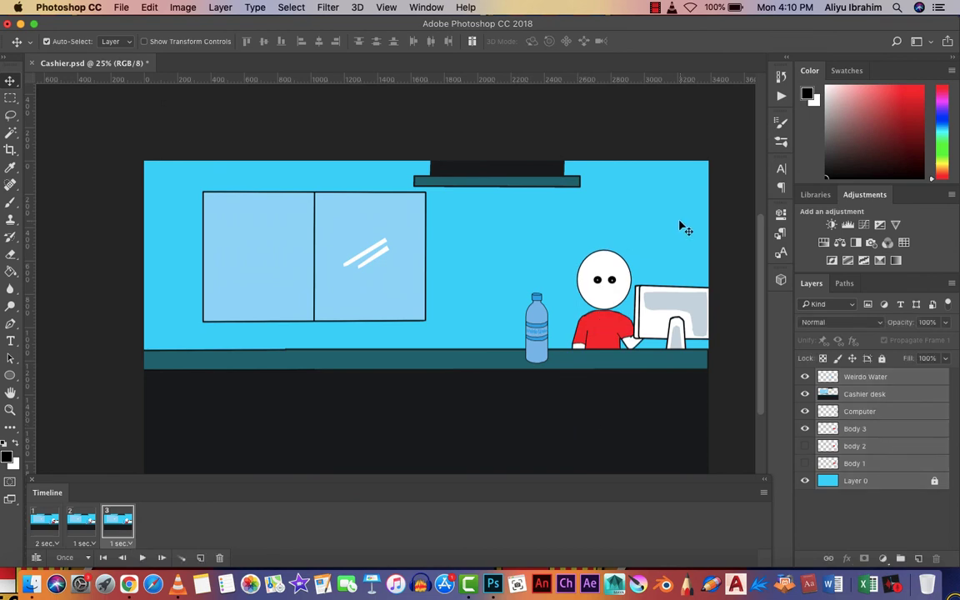
Review the cashier's pose in each of the three frames, ending on the third frame
click(80, 523)
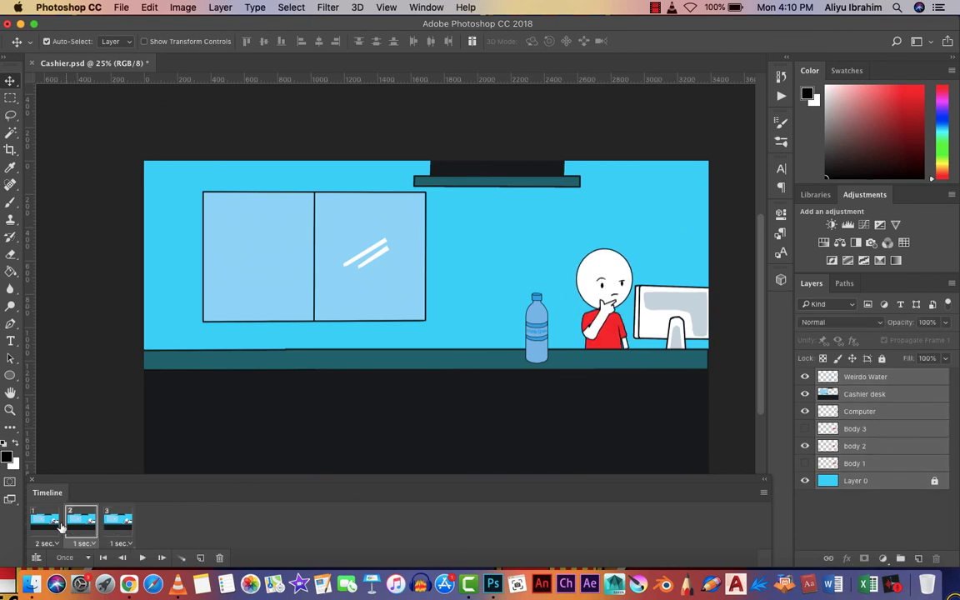
click(55, 525)
click(73, 523)
click(123, 526)
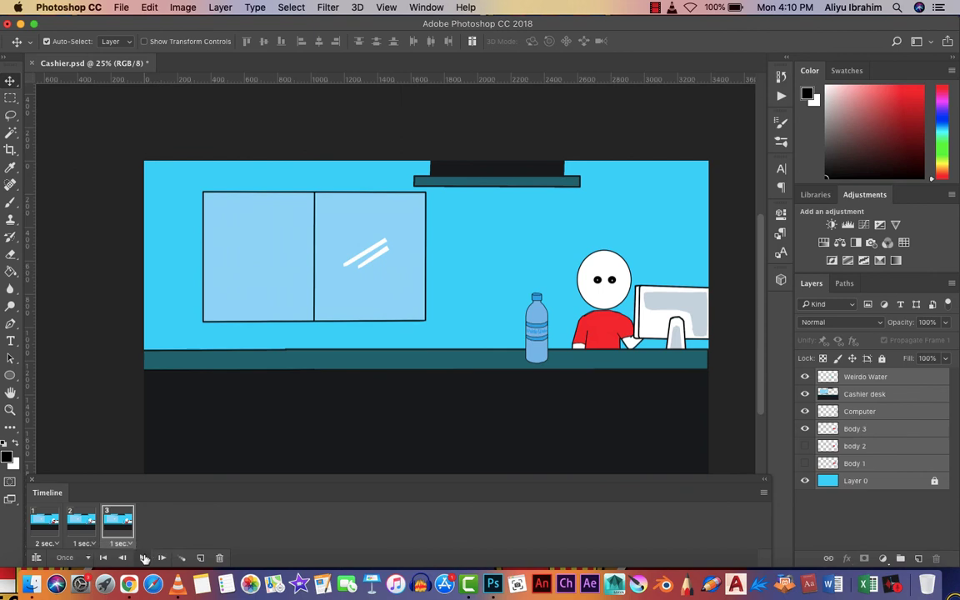
click(657, 8)
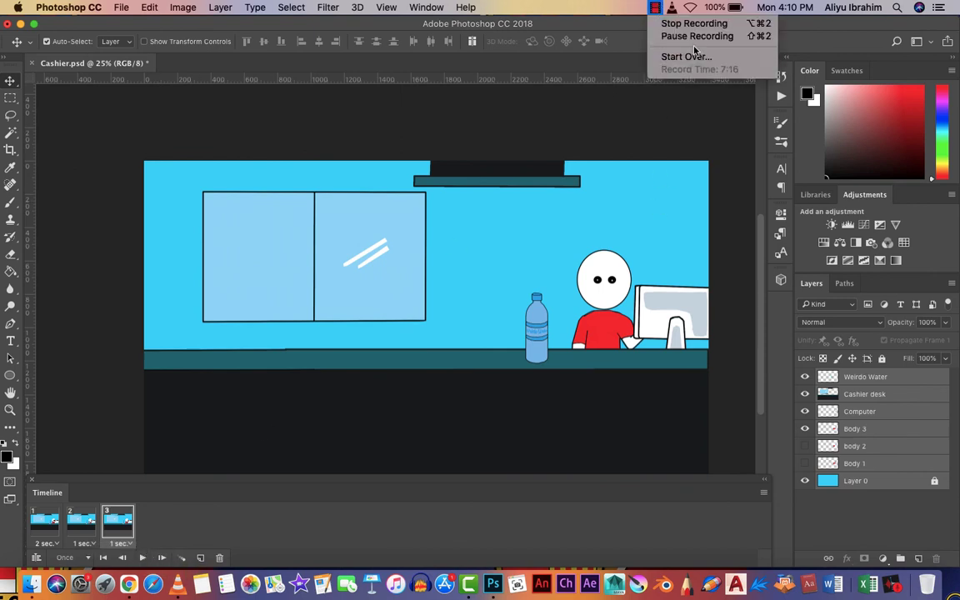